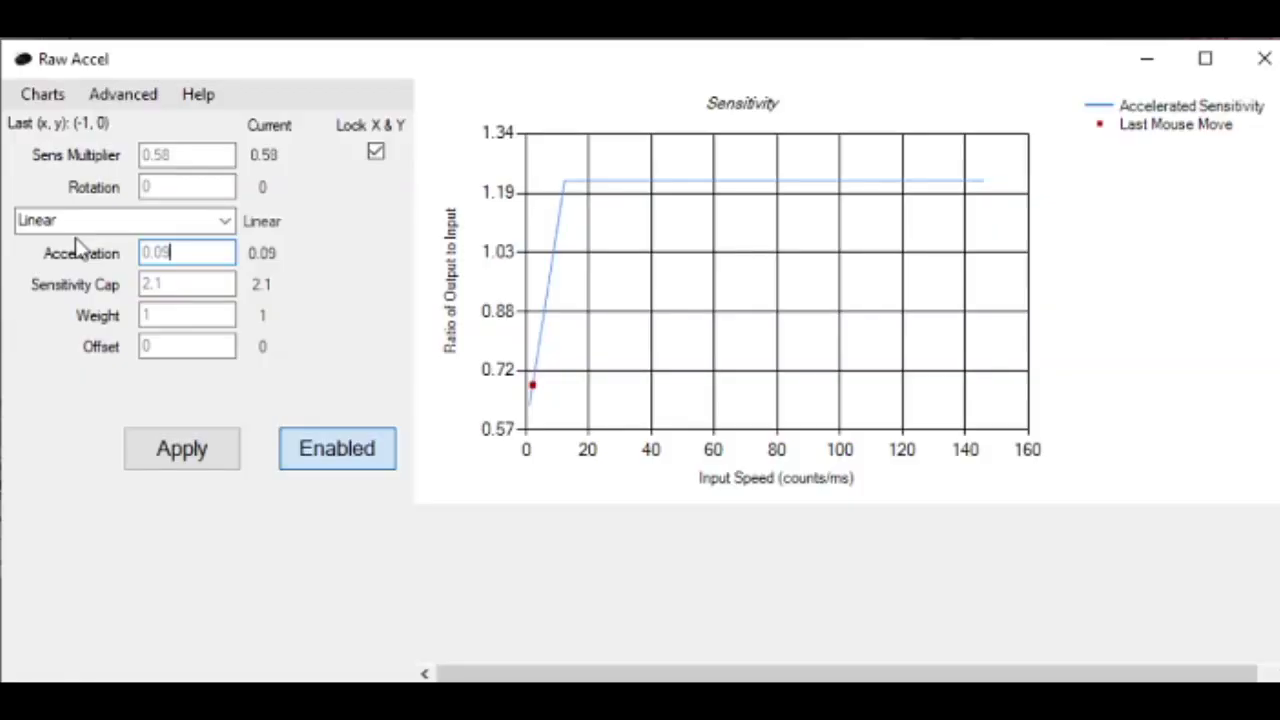
- Try the Gain cap style, then revert to the legacy Sensitivity Cap and apply
left_click(122, 100)
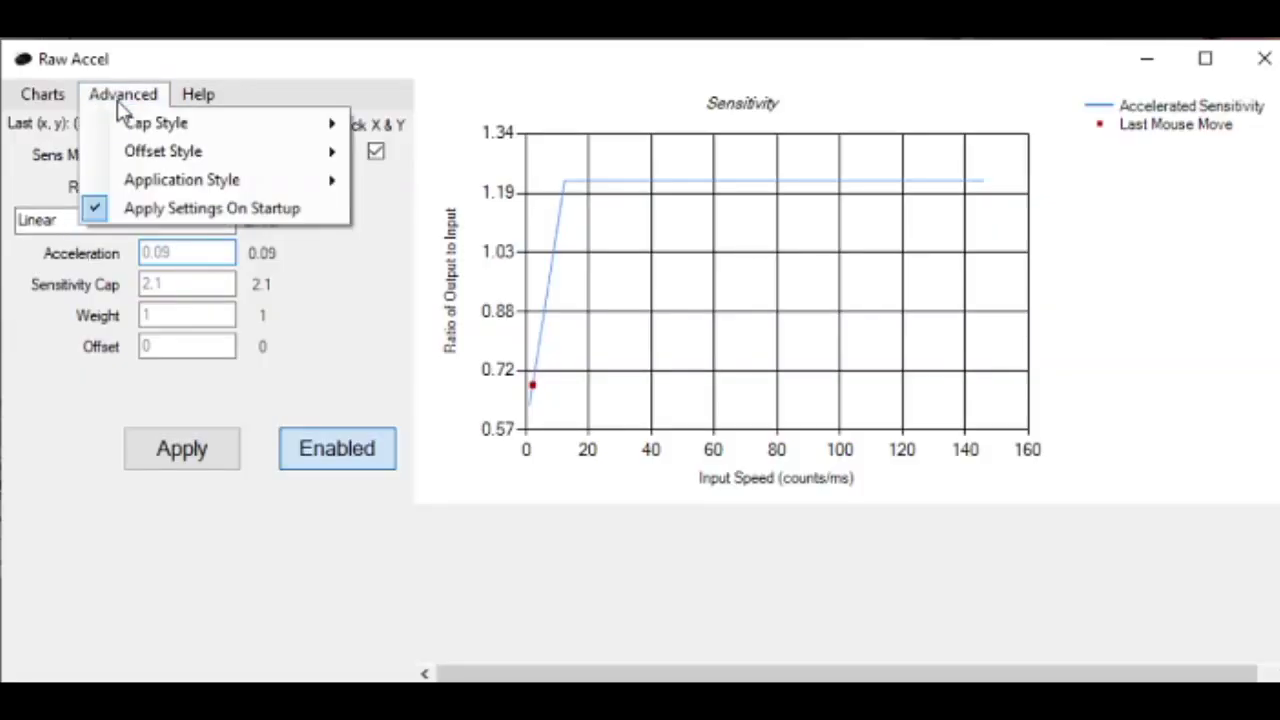
mouse_move(137, 128)
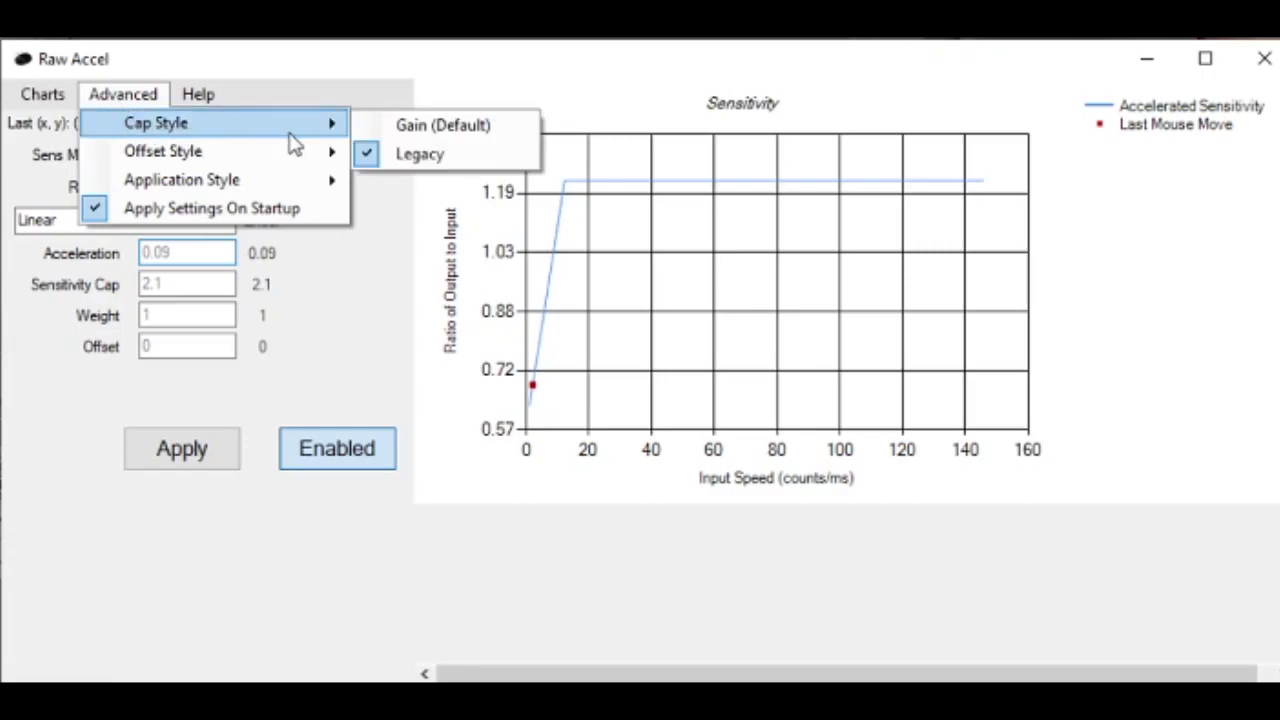
left_click(428, 157)
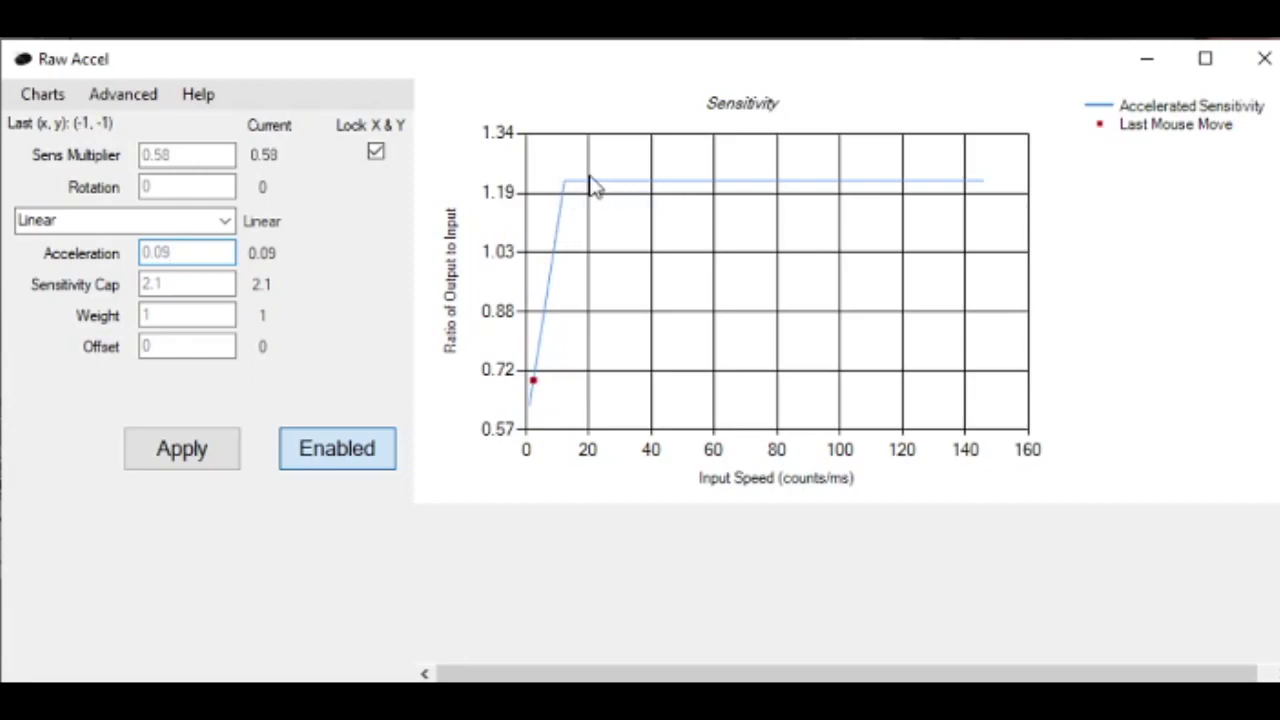
left_click(123, 94)
mouse_move(250, 123)
left_click(400, 127)
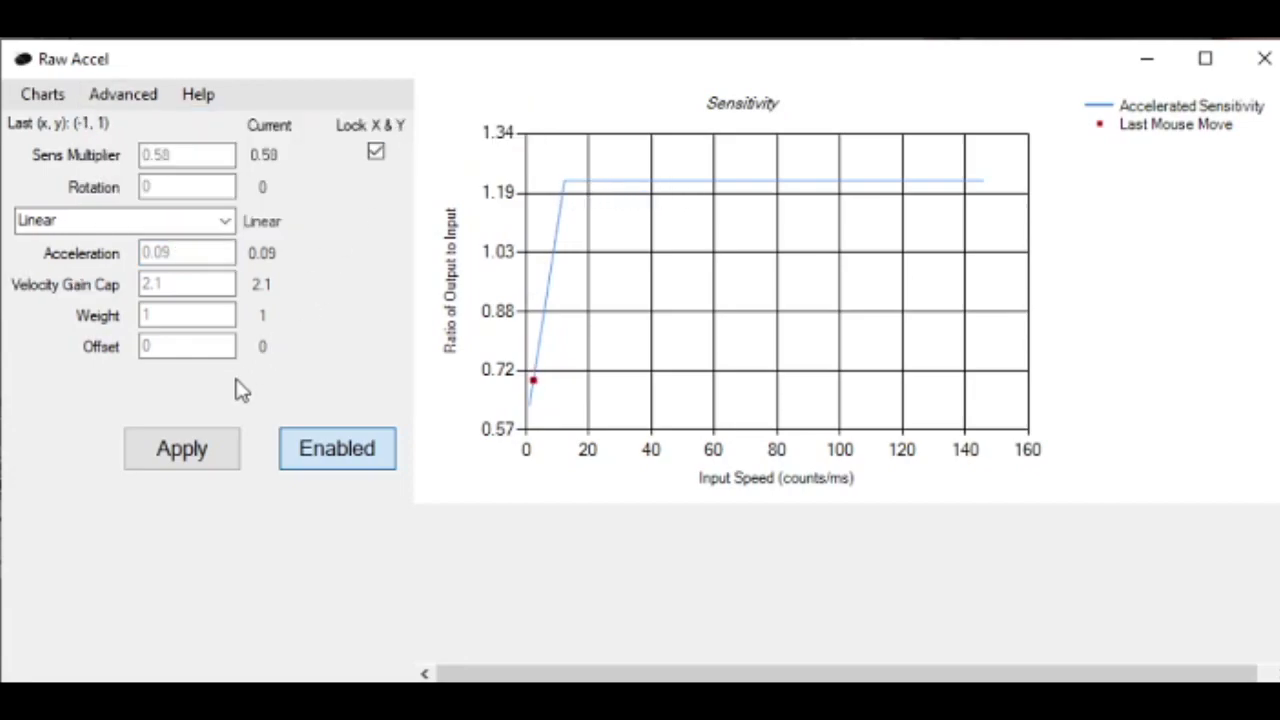
left_click(200, 449)
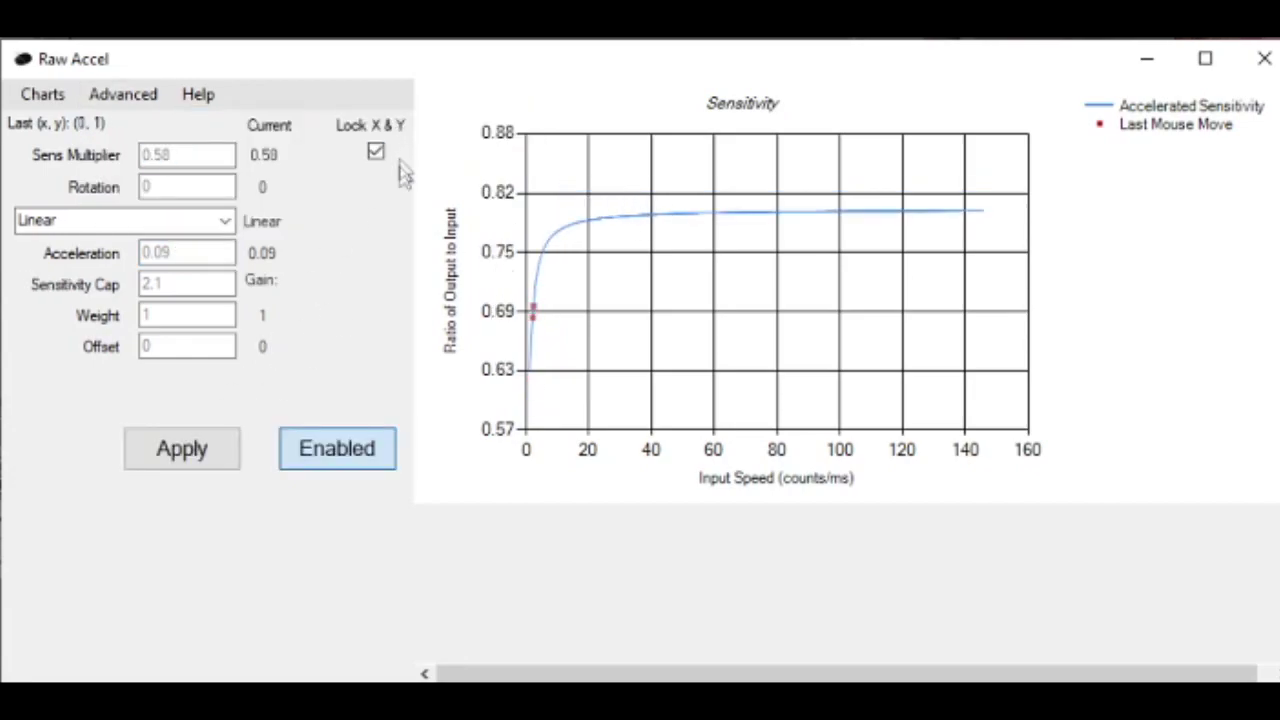
left_click(209, 449)
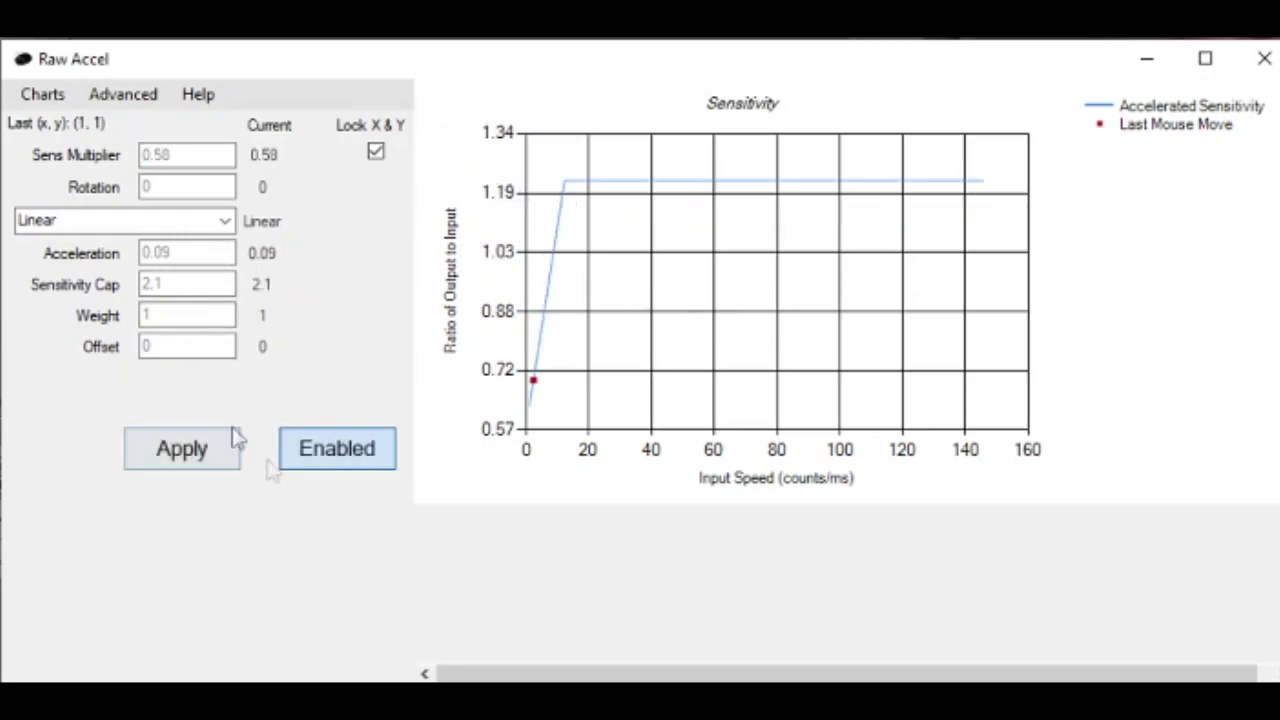
- Check the Sens Multiplier and Acceleration fields and select the 2.1 Sensitivity Cap value
left_click(193, 157)
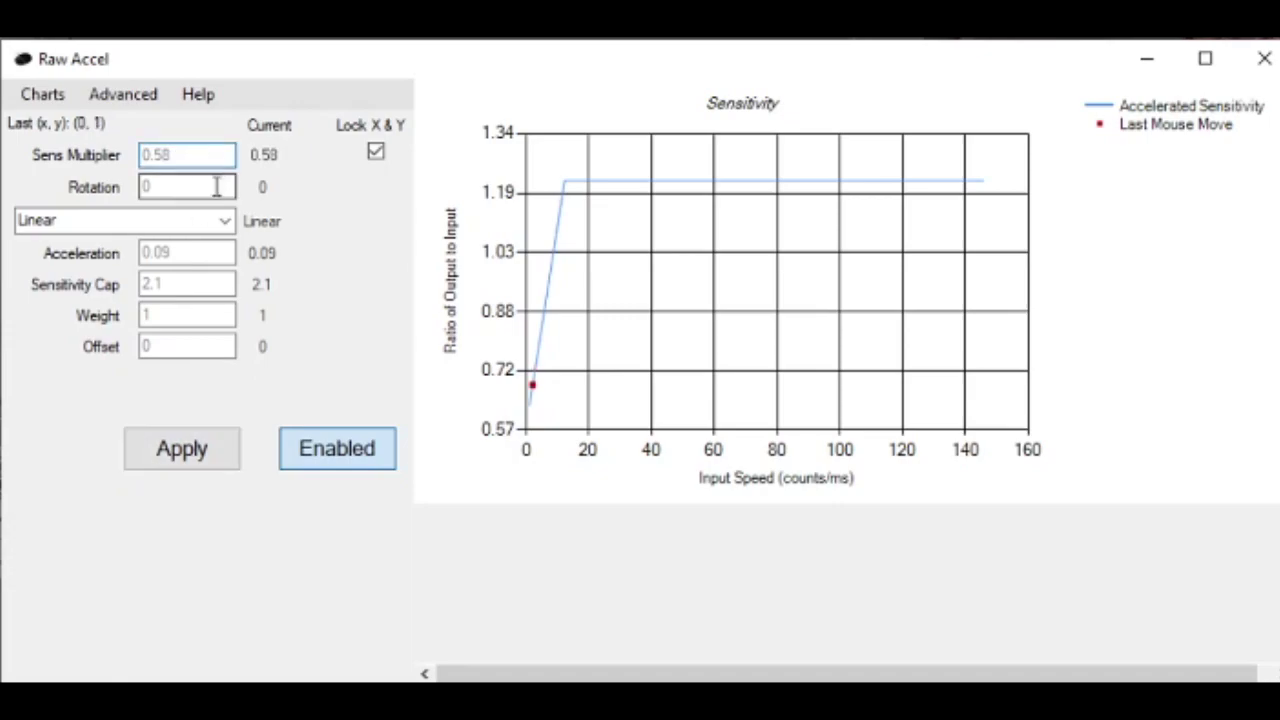
left_click(207, 252)
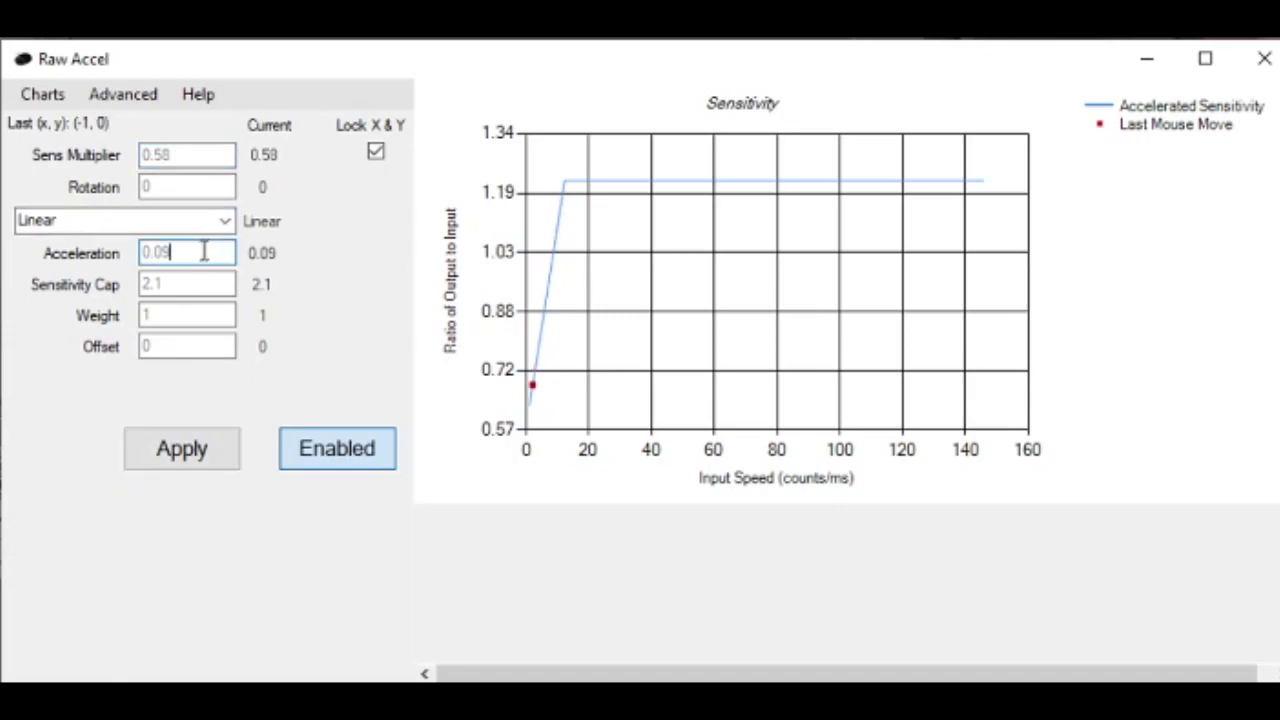
left_click_drag(200, 284, 77, 284)
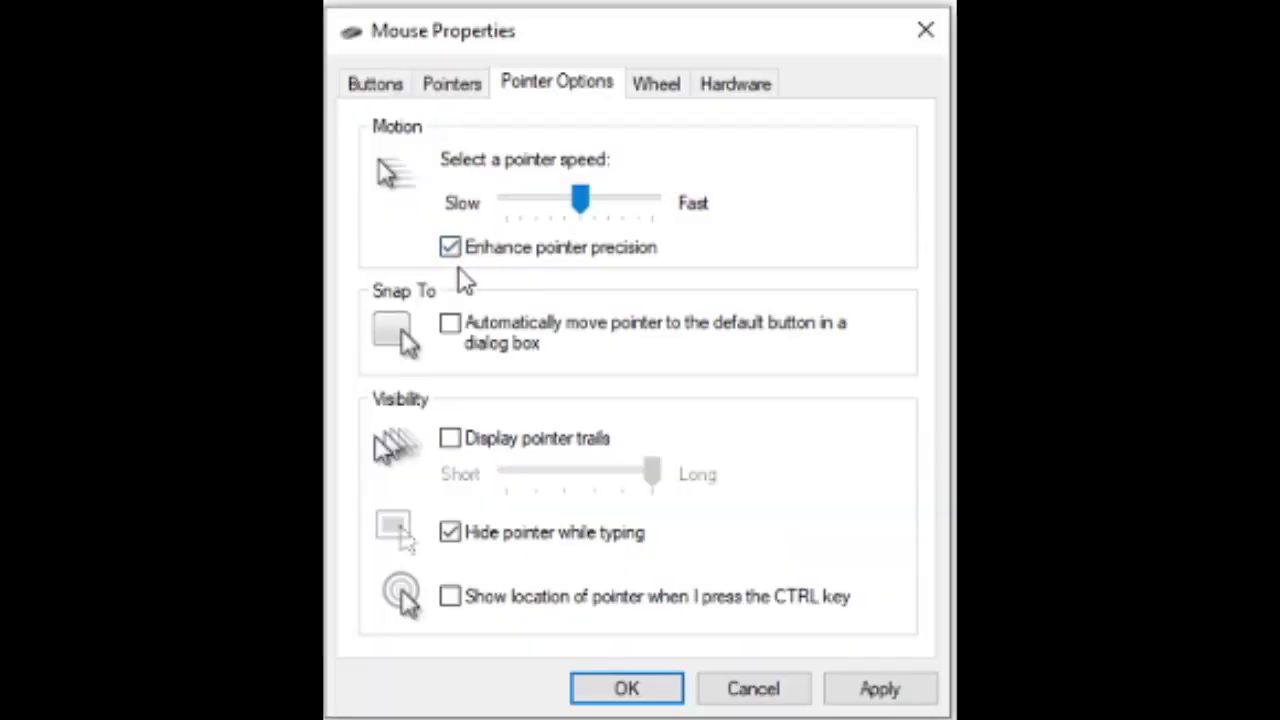
- Uncheck Enhance pointer precision on the Windows Pointer Options tab
left_click(449, 248)
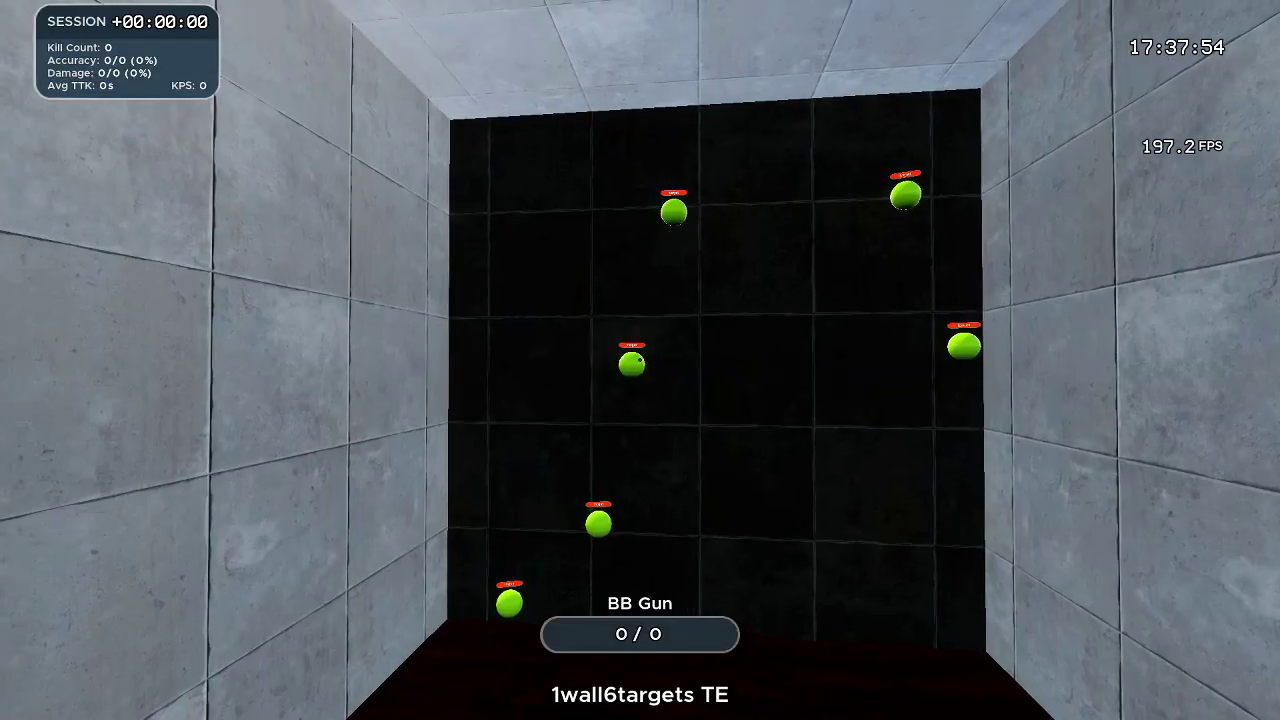
- Shoot the green wall targets in the 1wall6targets TE scenario with the BB Gun
left_click(640, 360)
left_click(640, 360)
left_click(640, 360)
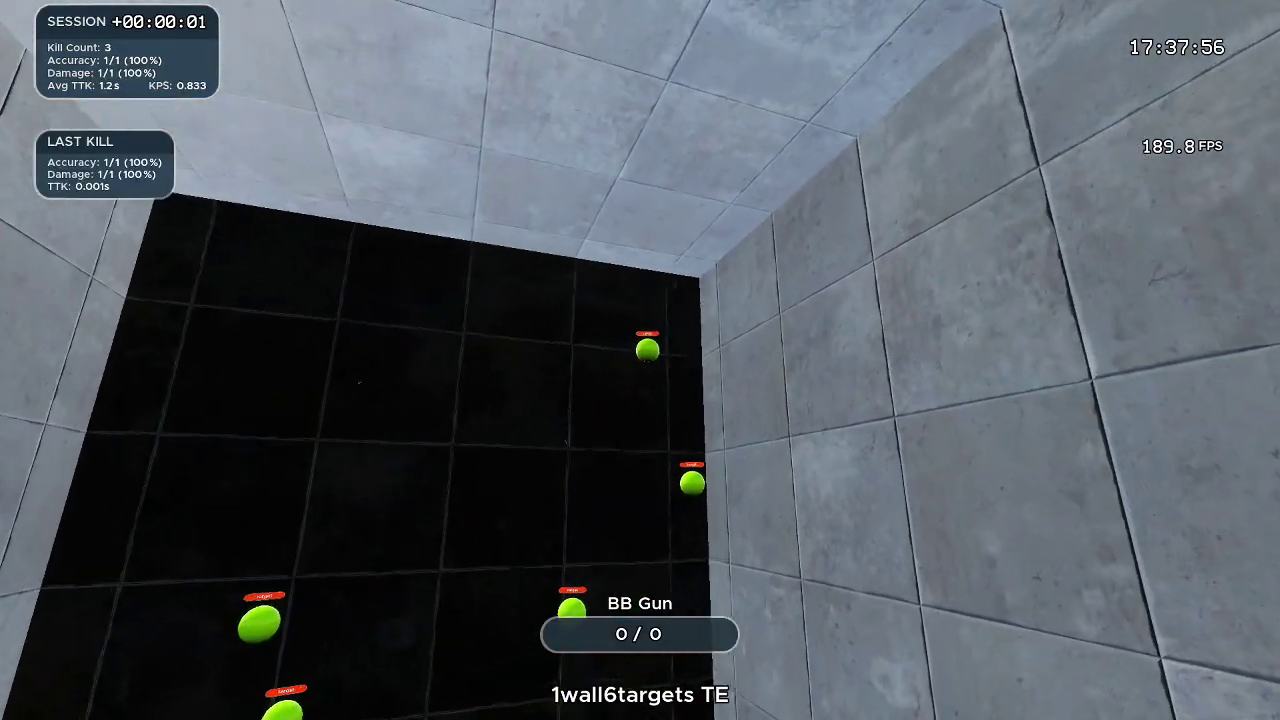
left_click(640, 360)
left_click(640, 360)
left_click(640, 360)
left_click(640, 360)
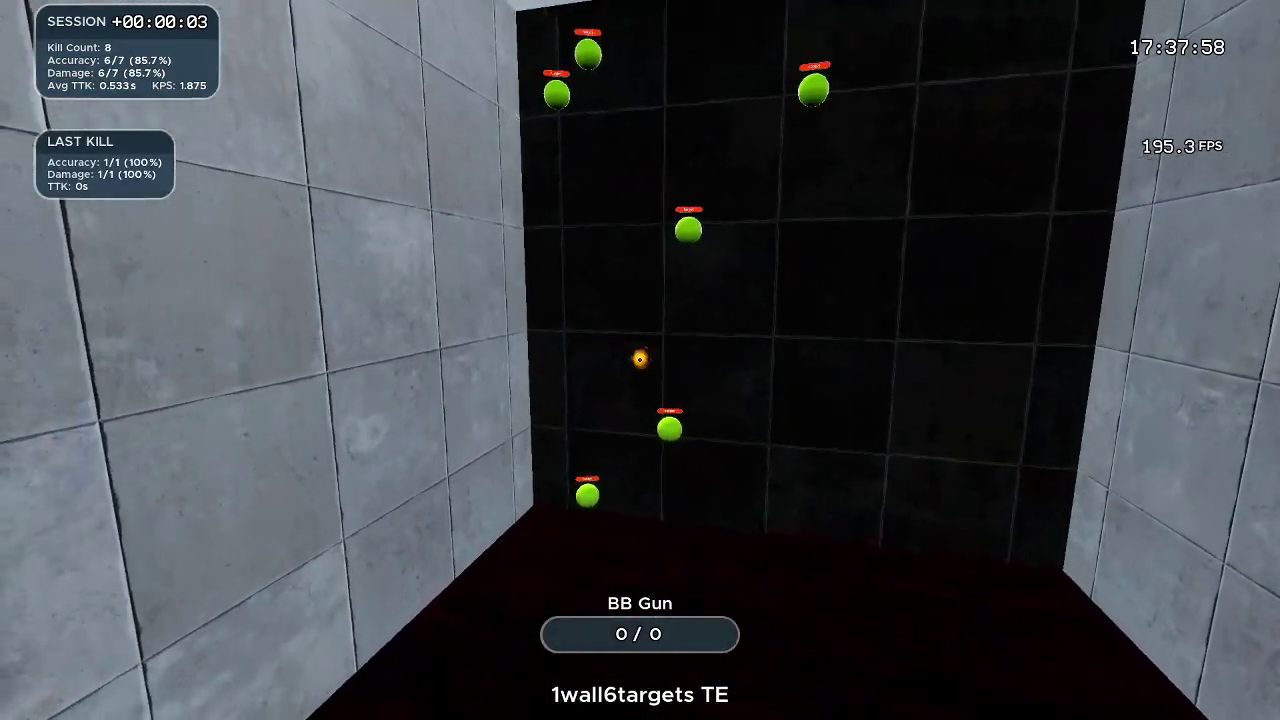
left_click(640, 360)
left_click(640, 360)
left_click(640, 360)
left_click(640, 360)
left_click(640, 360)
left_click(640, 360)
left_click(640, 360)
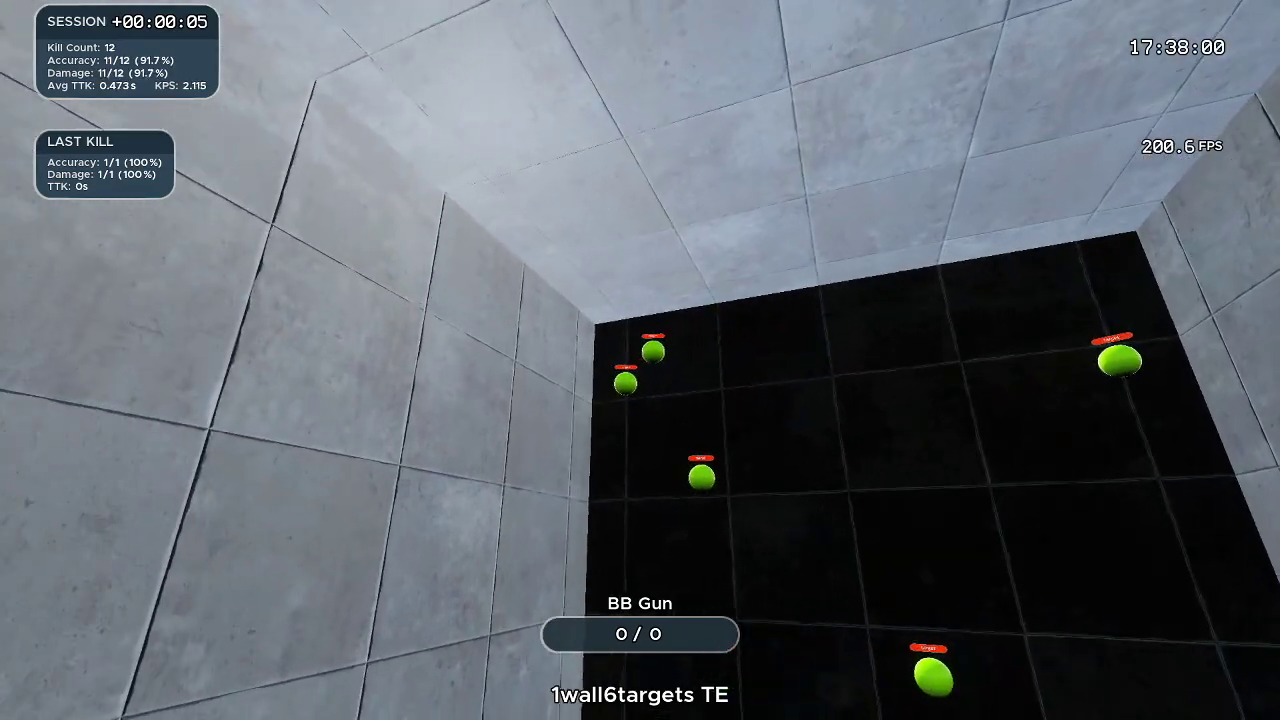
left_click(640, 360)
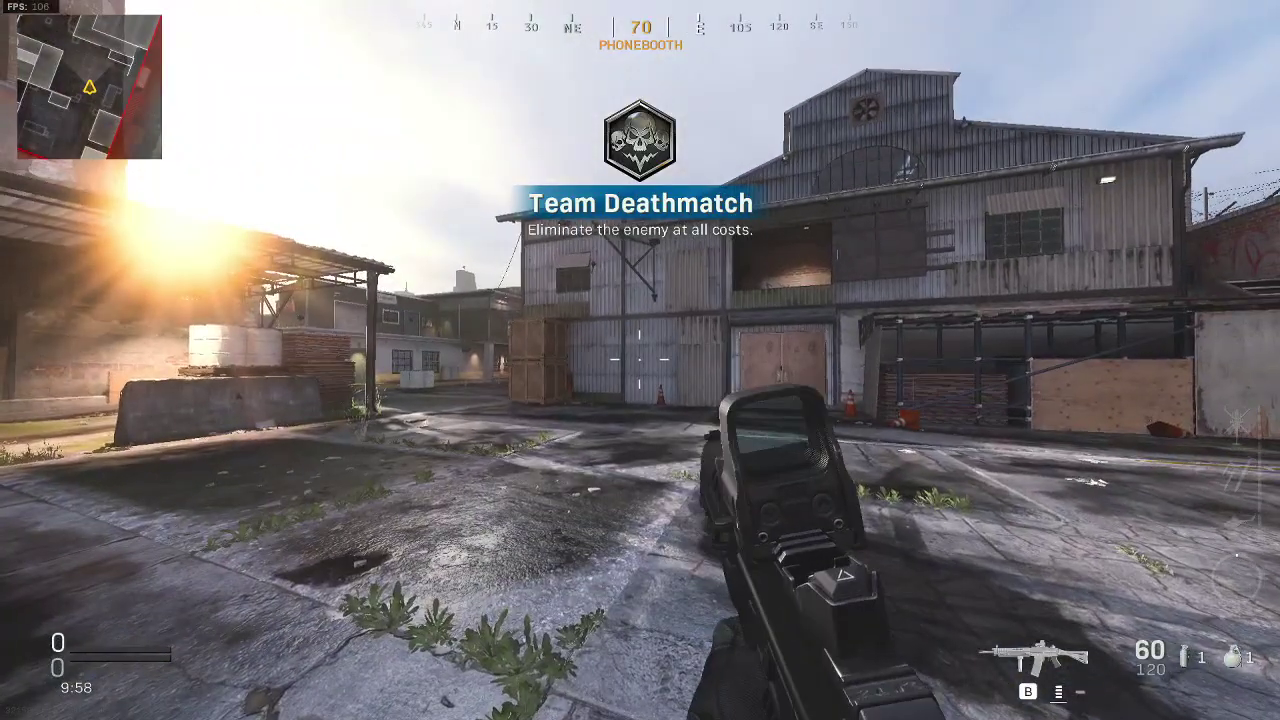
- Lower the in-game mouse sensitivity to 4 and resume the match
key("Escape")
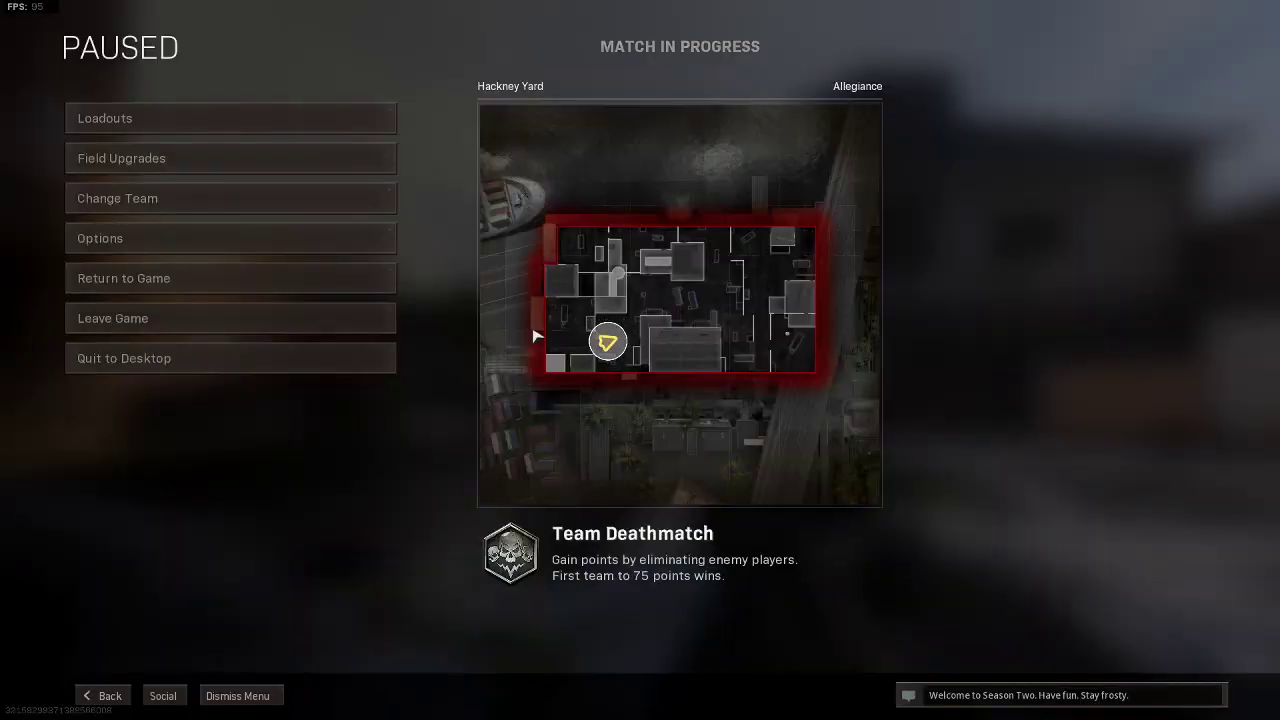
key("Escape")
key("Escape")
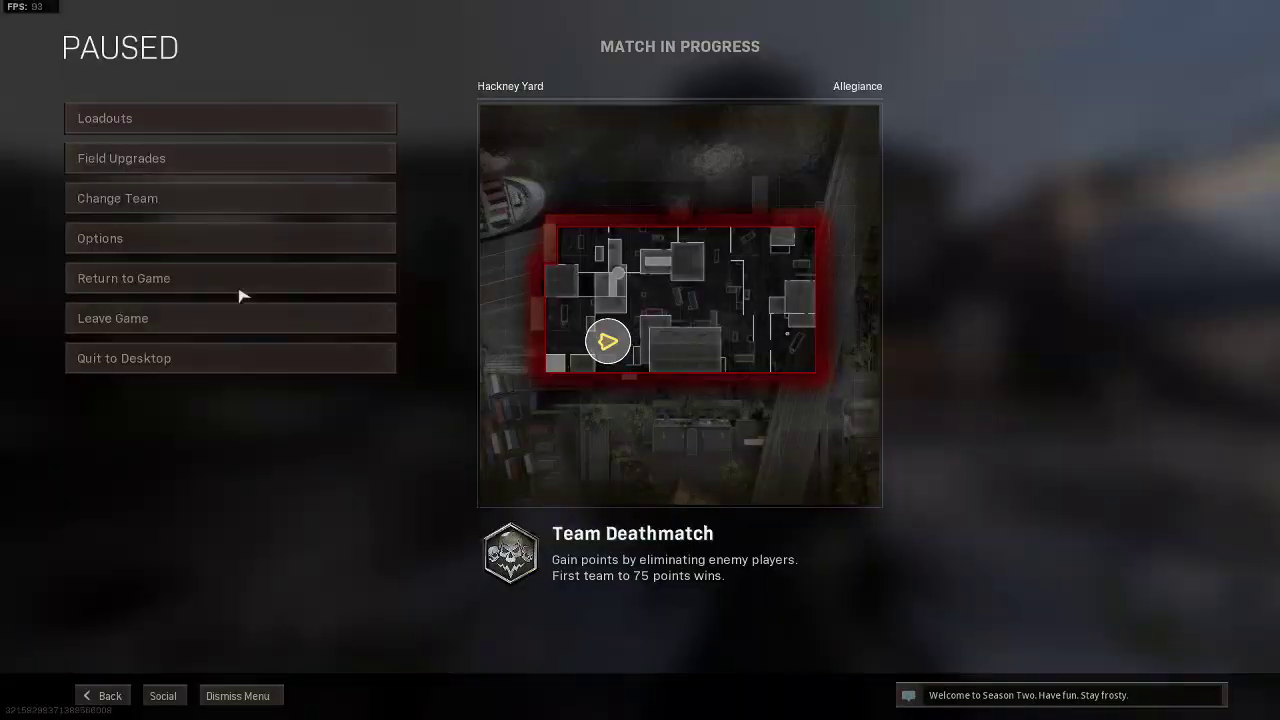
left_click(129, 244)
left_click(455, 184)
left_click_drag(452, 185, 444, 187)
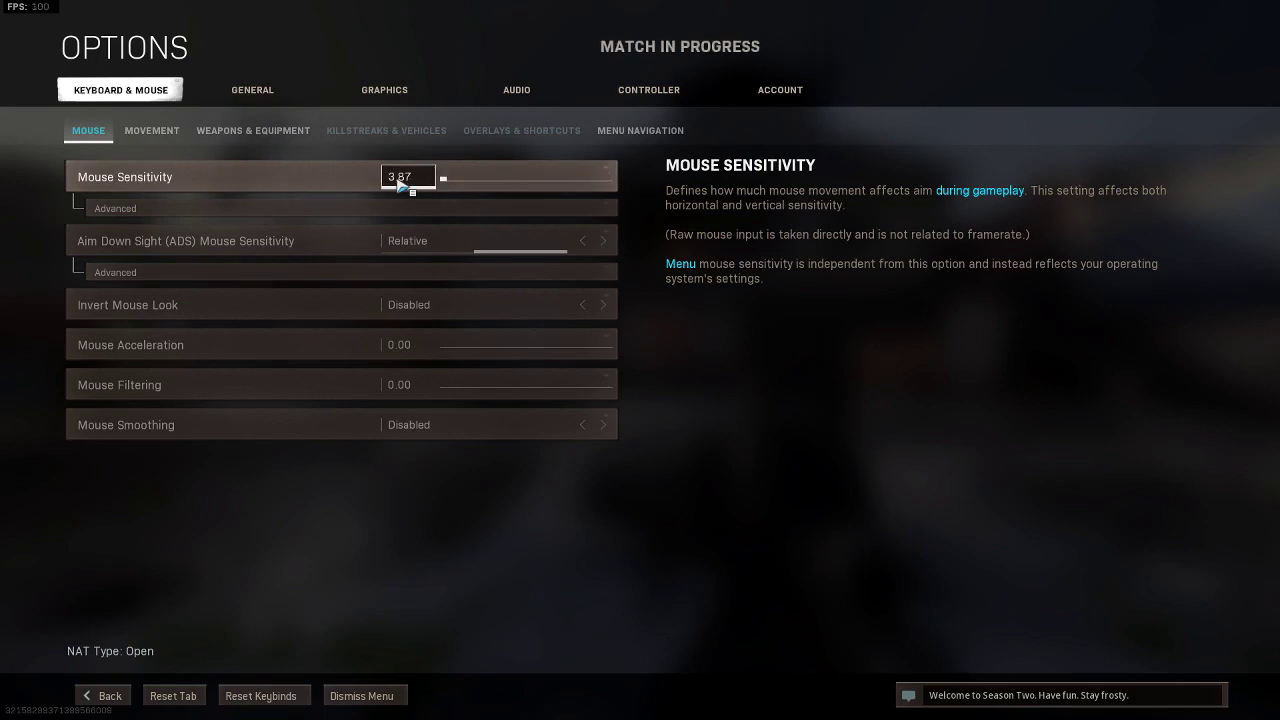
left_click(400, 186)
type("4")
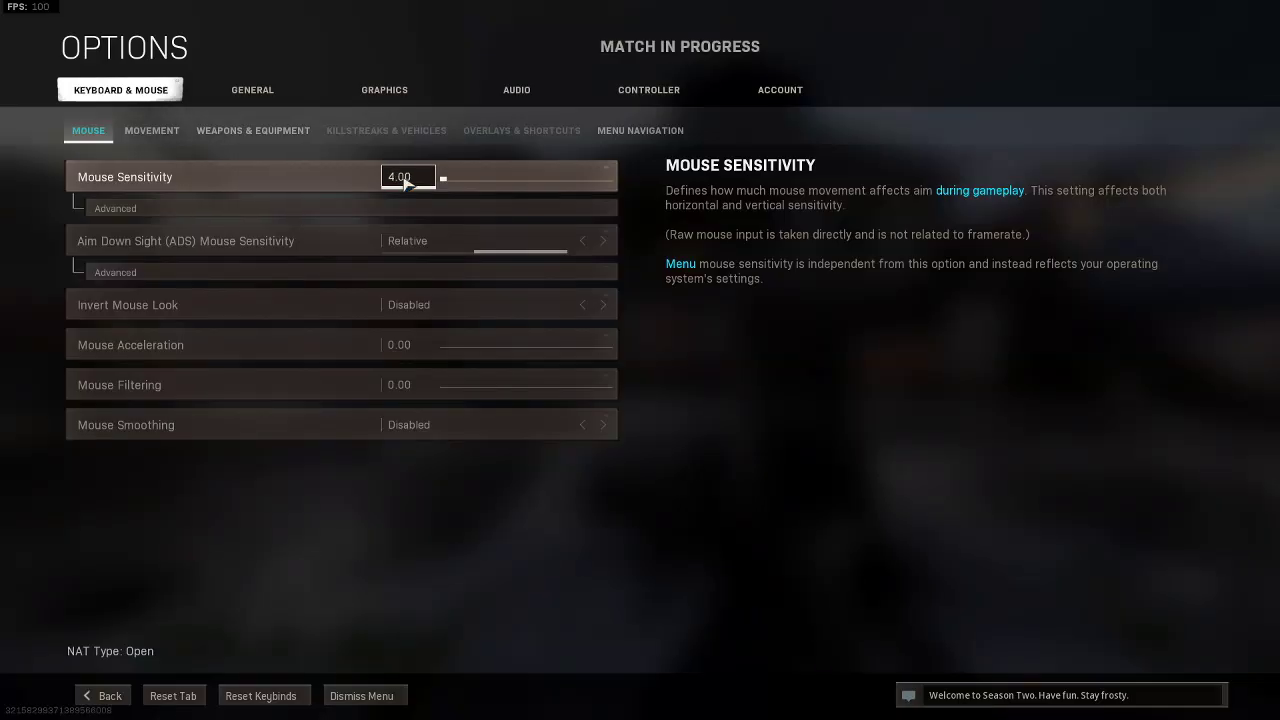
key("Escape")
key("Escape")
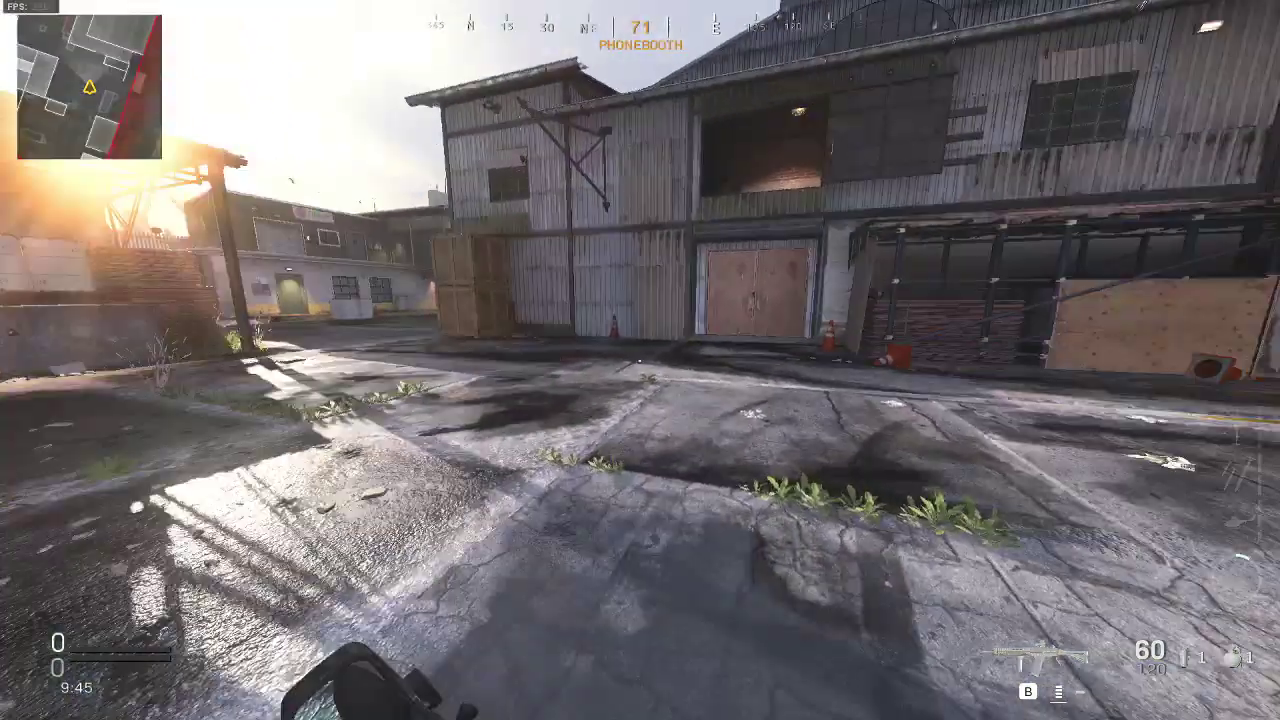
key("Escape")
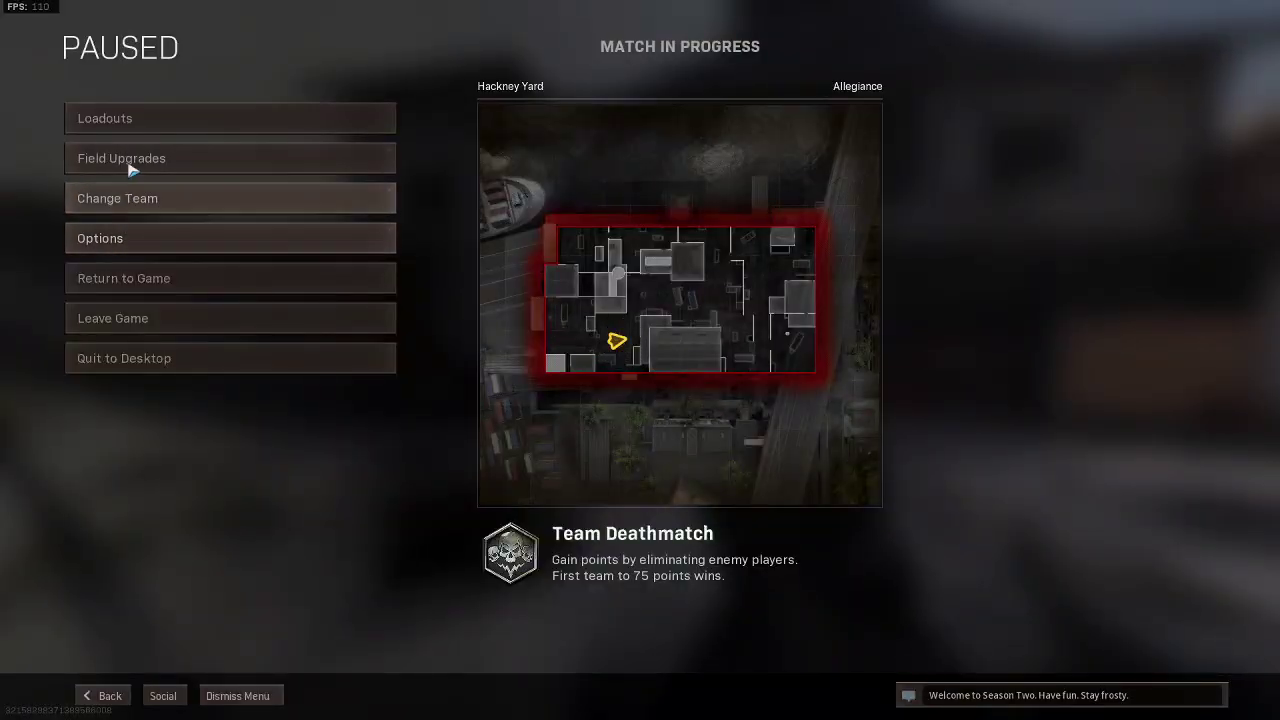
- Set mouse sensitivity to 3.50, then walk past the warehouse to test it
left_click(110, 238)
left_click(428, 184)
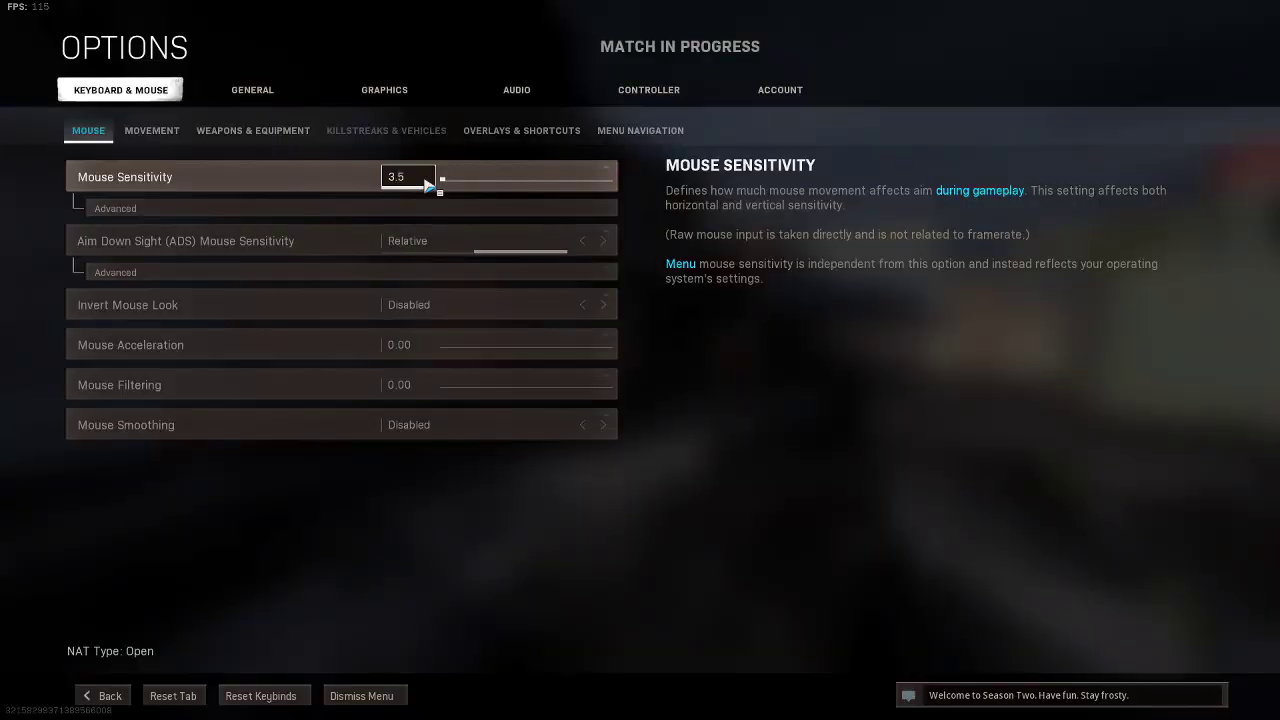
type("3.50")
key("Escape")
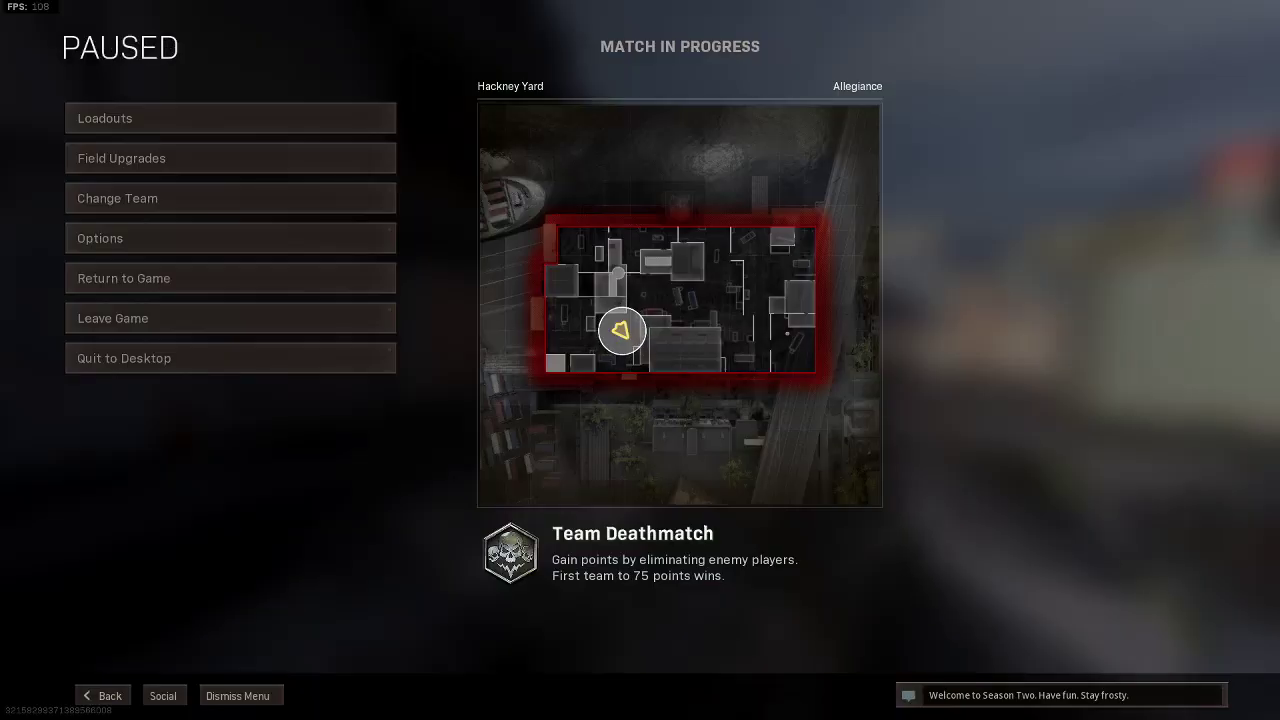
key("Escape")
key("w")
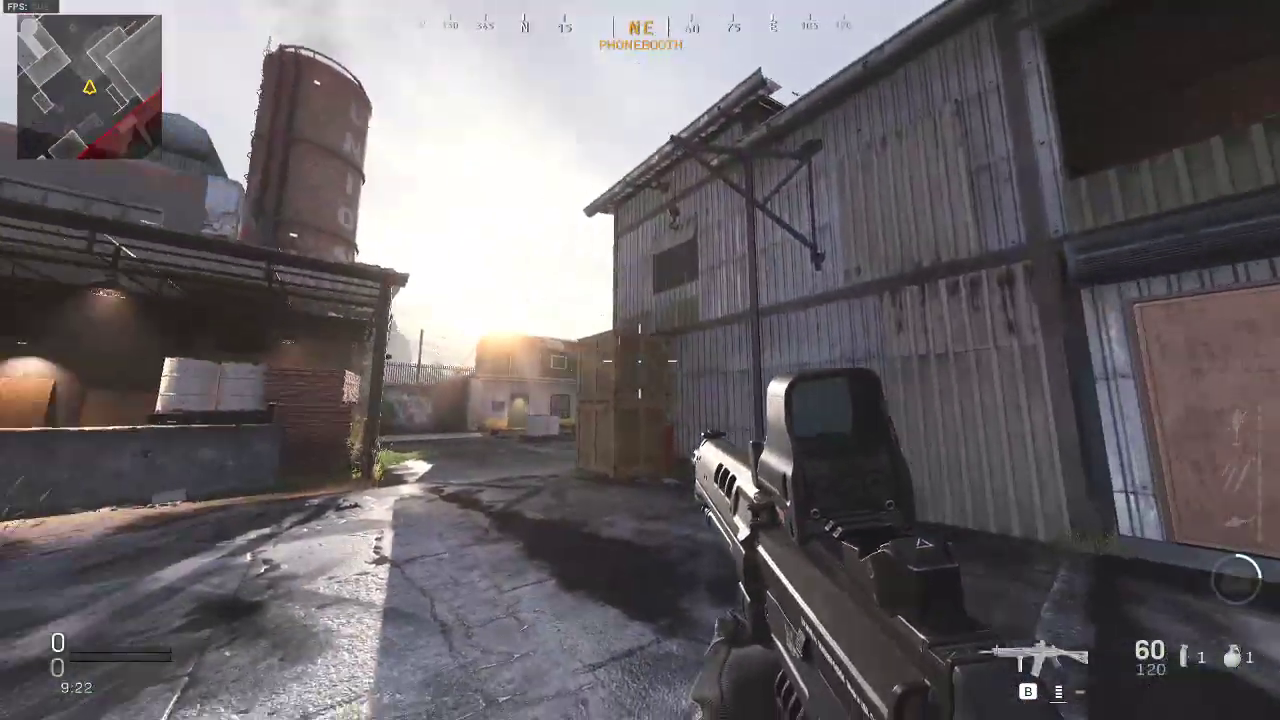
key("w")
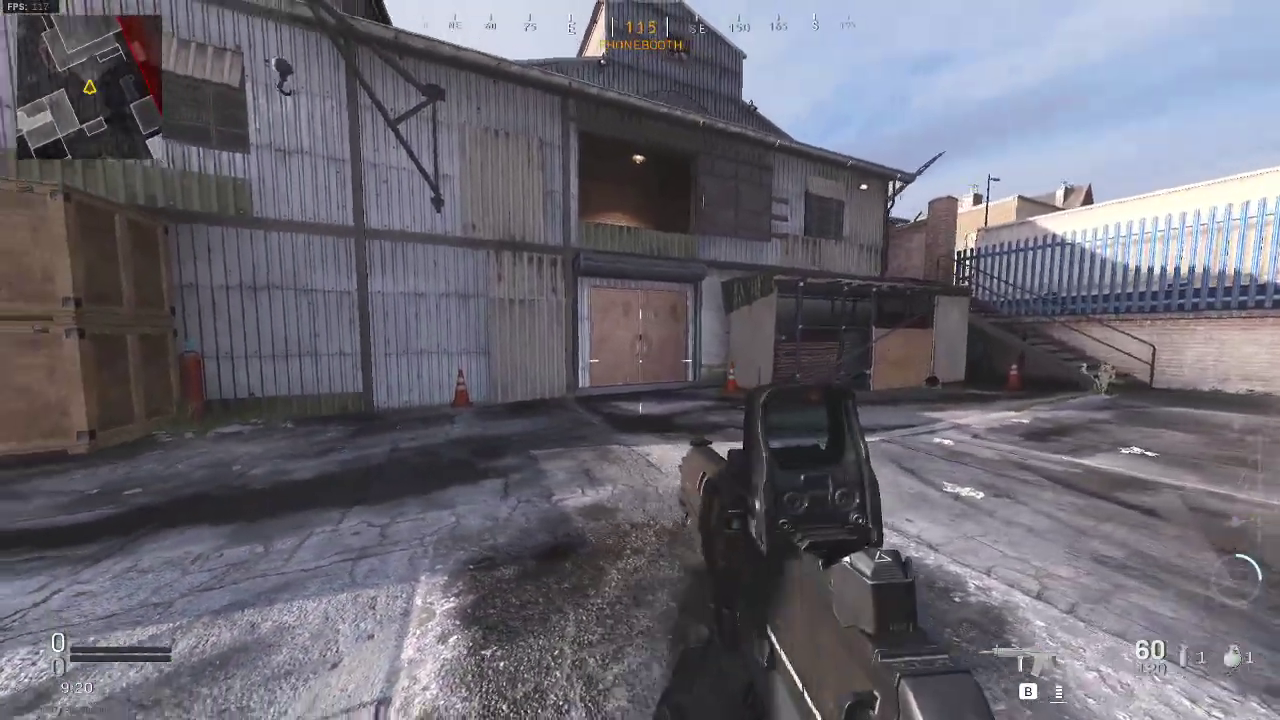
- Revisit options and the pause menu, then walk into the warehouse to test aiming
key("Escape")
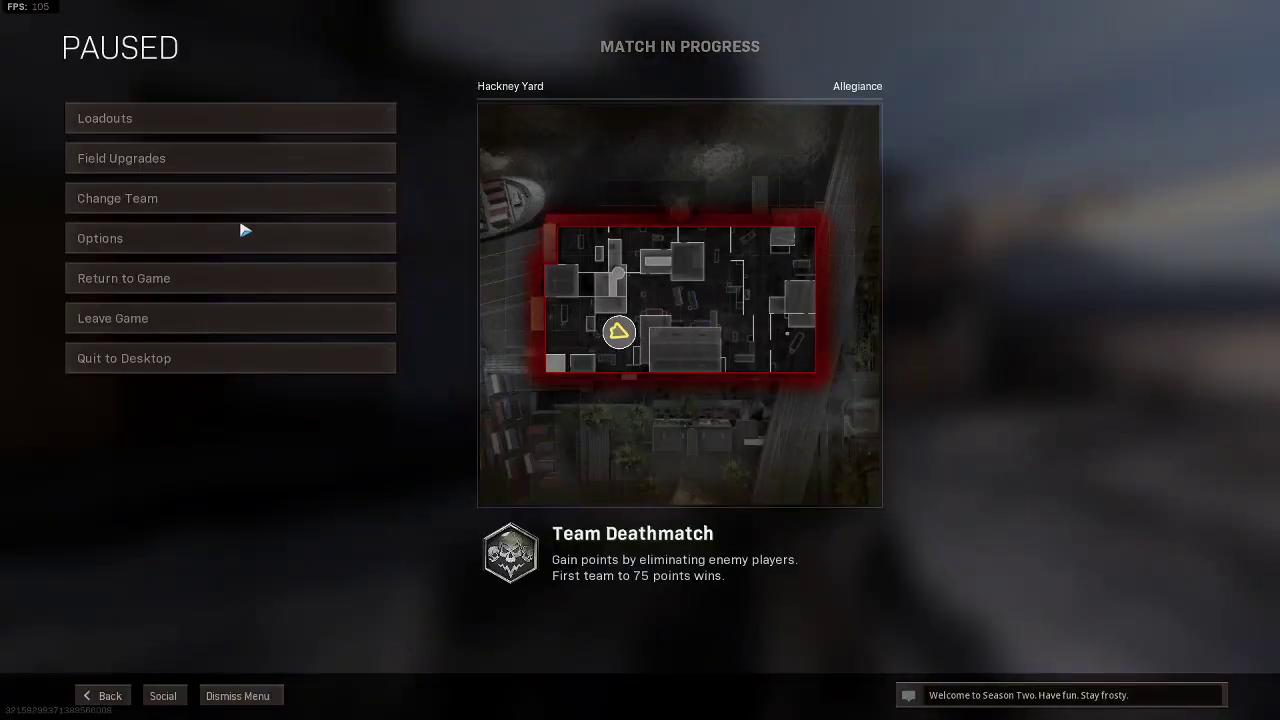
left_click(124, 238)
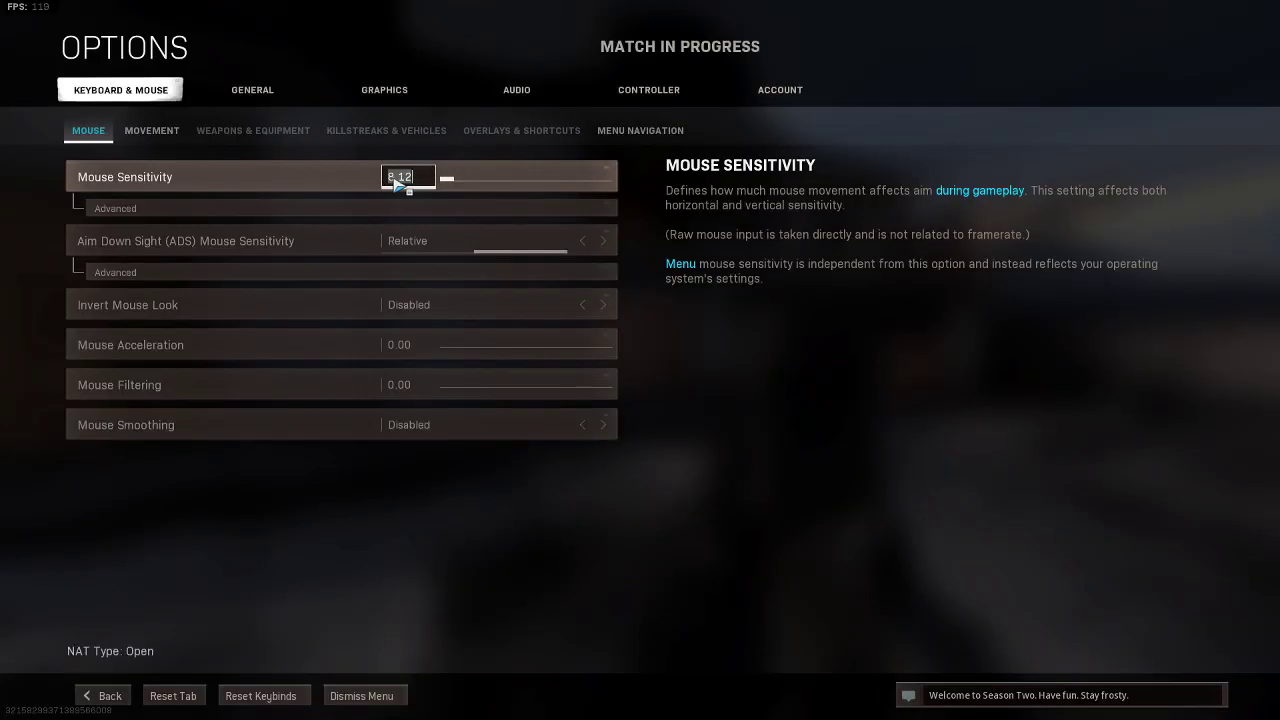
key("Escape")
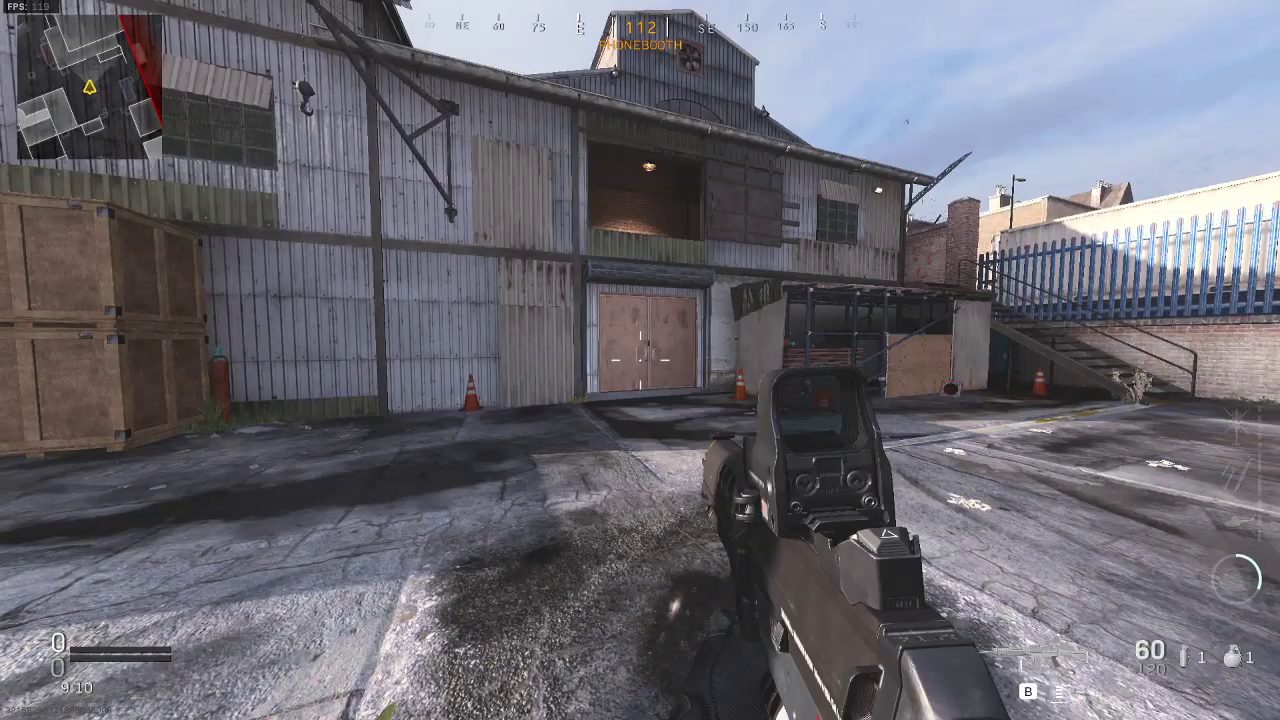
key("Escape")
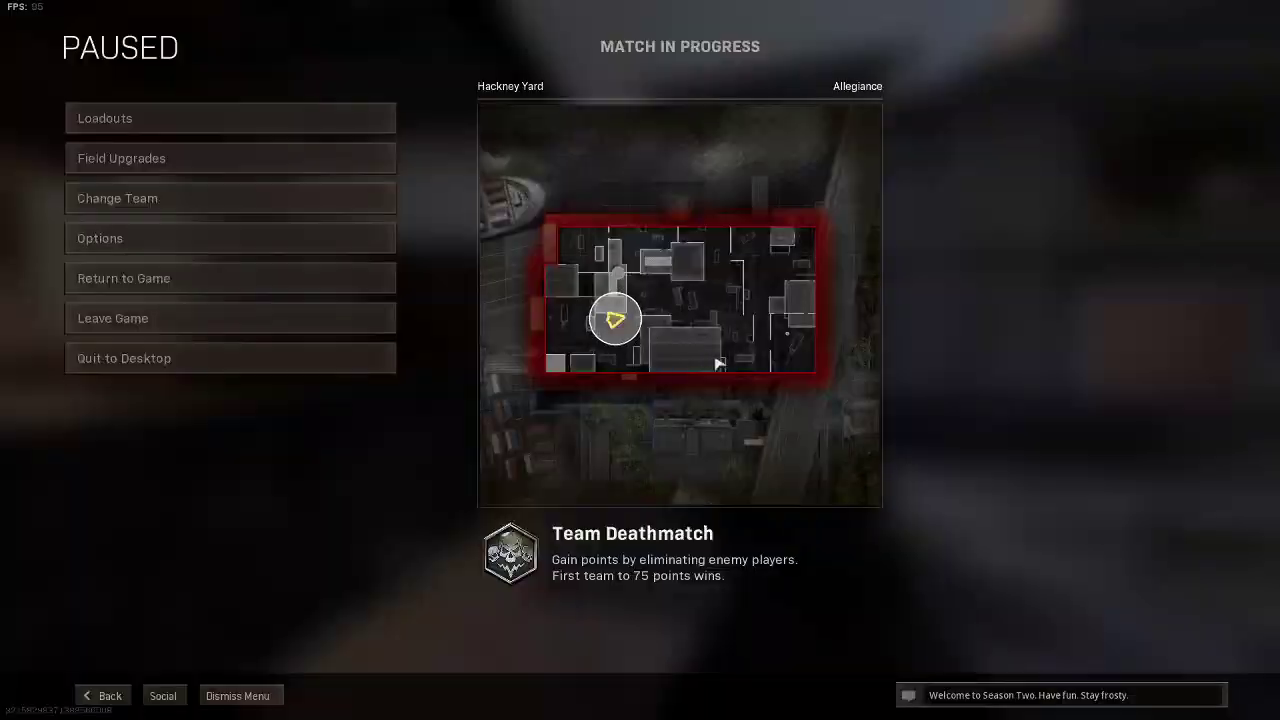
key("Escape")
key("w")
key("w")
key("w")
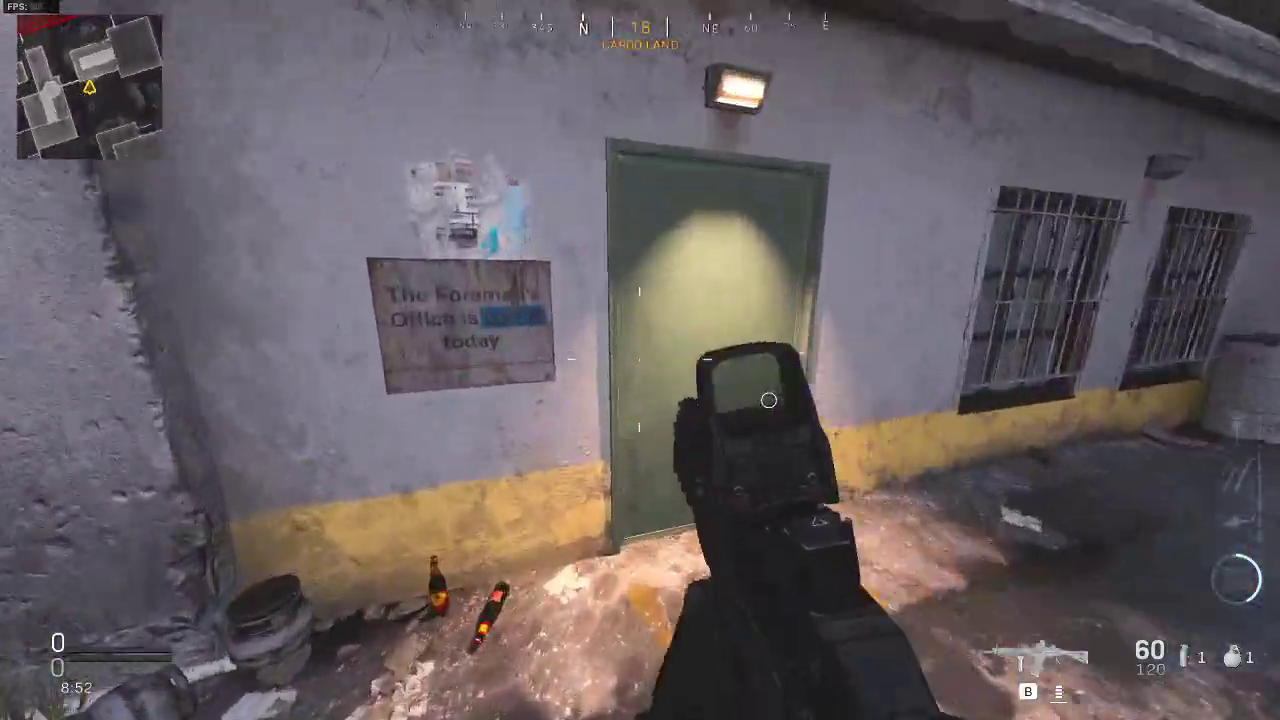
key("w")
key("w")
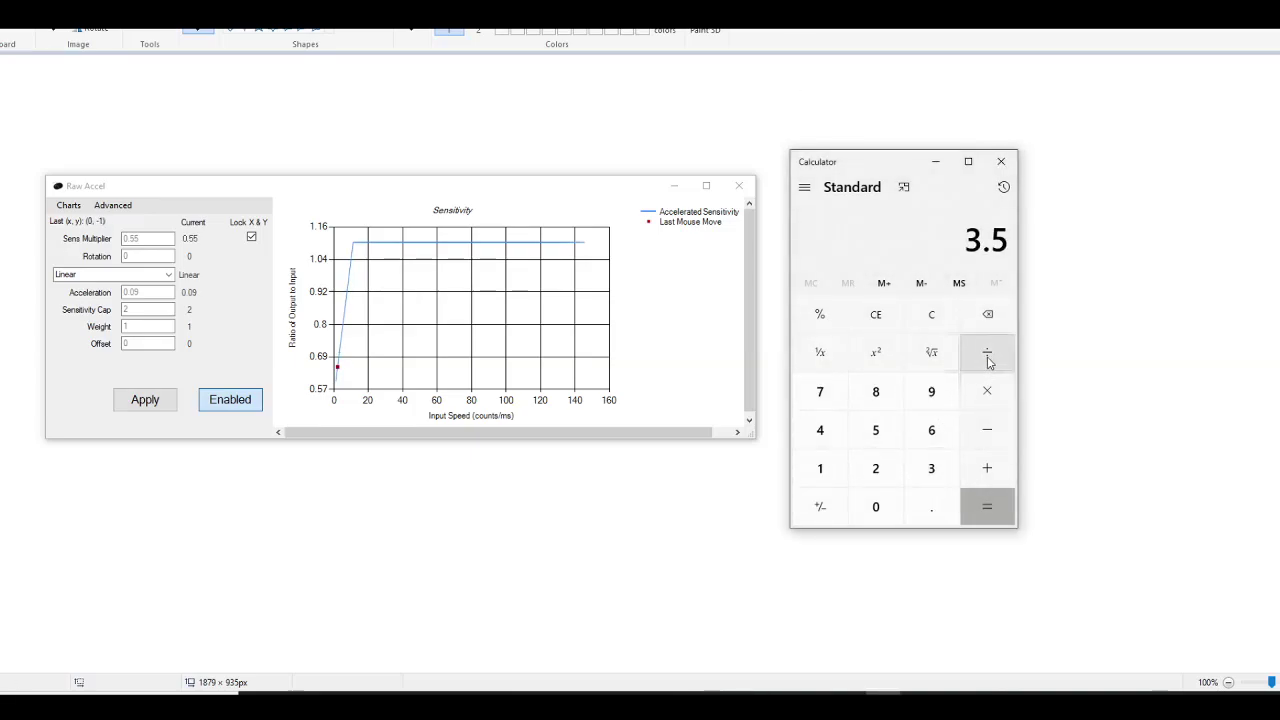
- Compute 3.5 ÷ 6 in Calculator and enter 0.58 as the Sens Multiplier
left_click(931, 430)
left_click(987, 505)
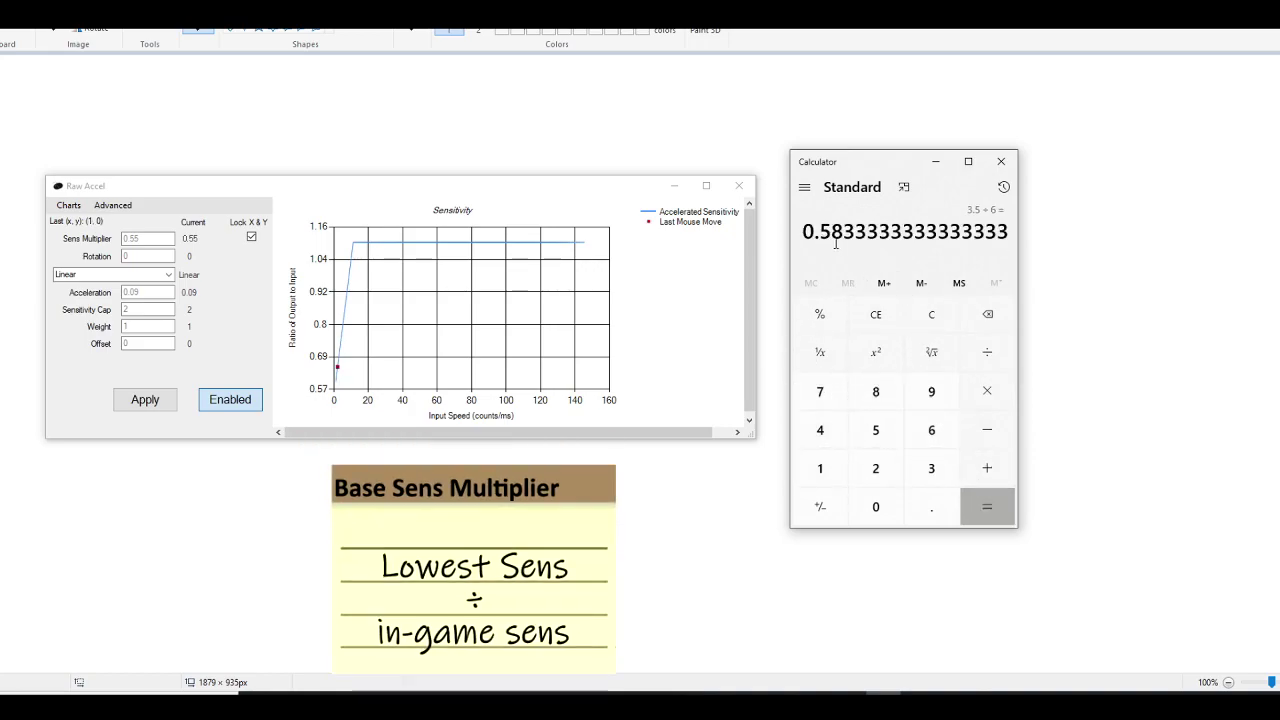
left_click(145, 240)
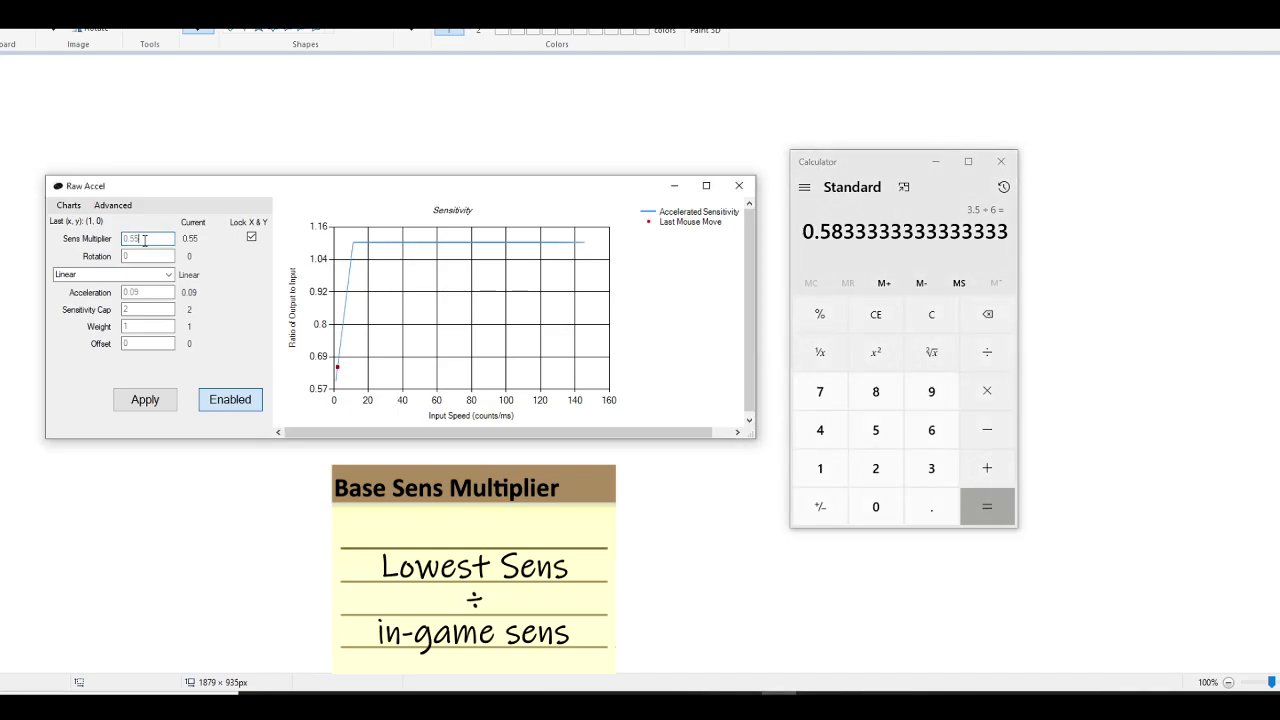
type("0.5")
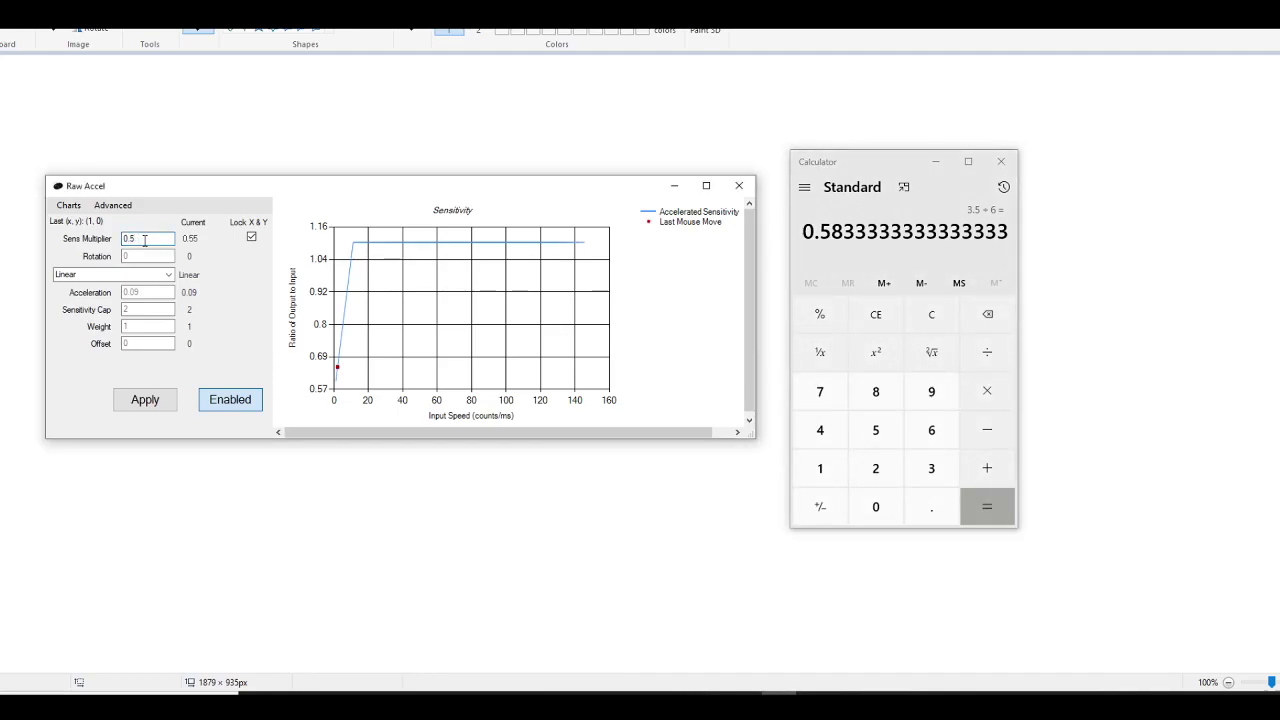
type("8")
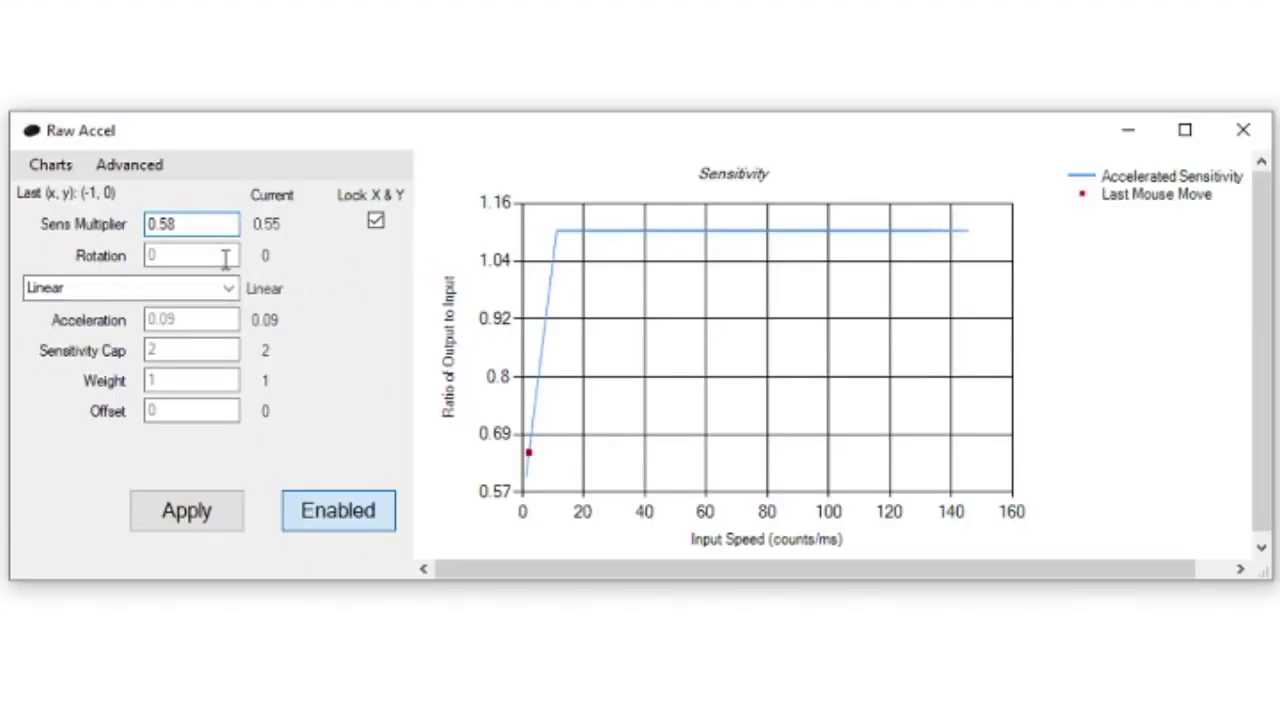
left_click(177, 255)
- Keep Linear as the acceleration type and select the 0.09 Acceleration value
left_click(176, 288)
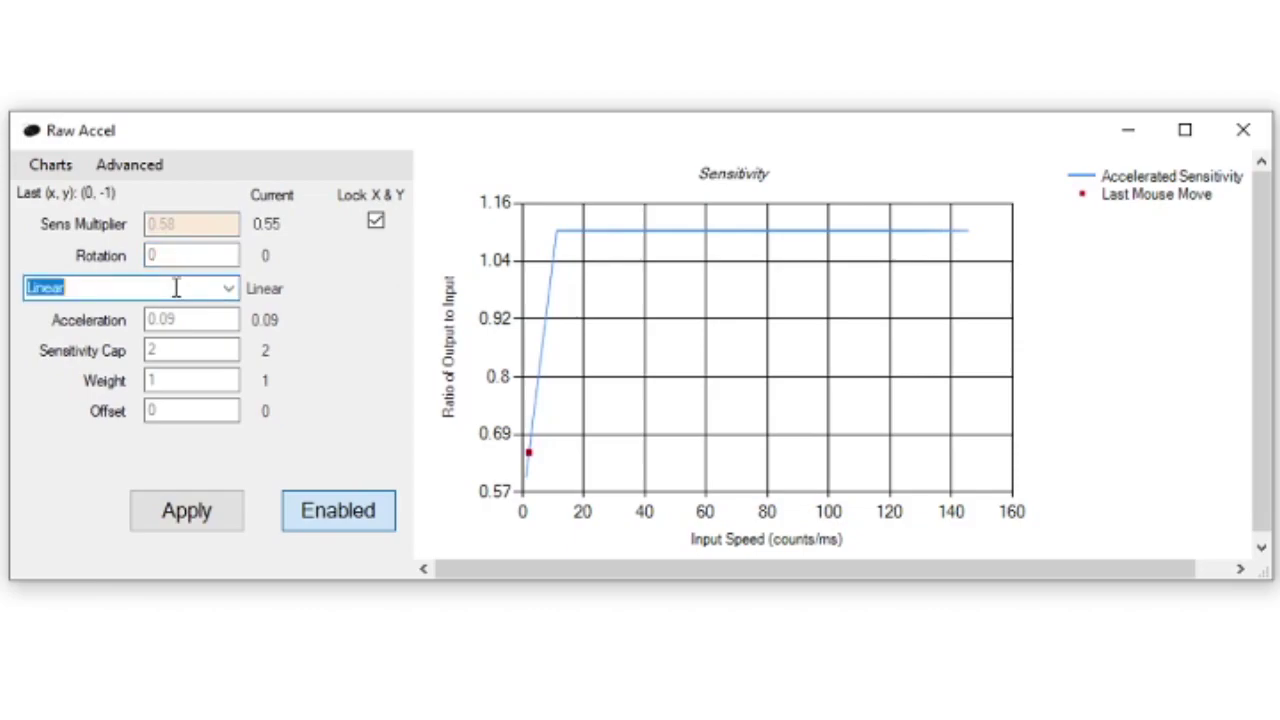
left_click(225, 290)
left_click(160, 300)
left_click(200, 318)
double_click(166, 320)
left_click(188, 320)
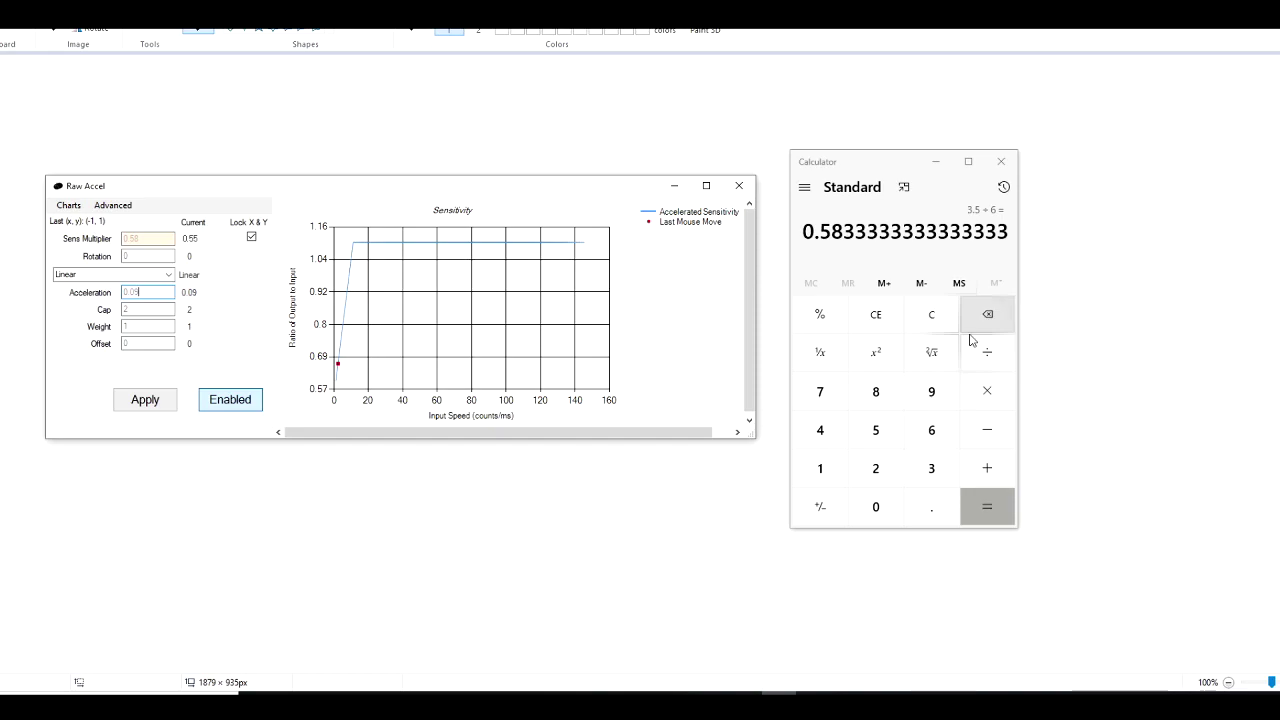
- Compute 7 ÷ 6 in Calculator and select the 1.16 result
left_click(931, 314)
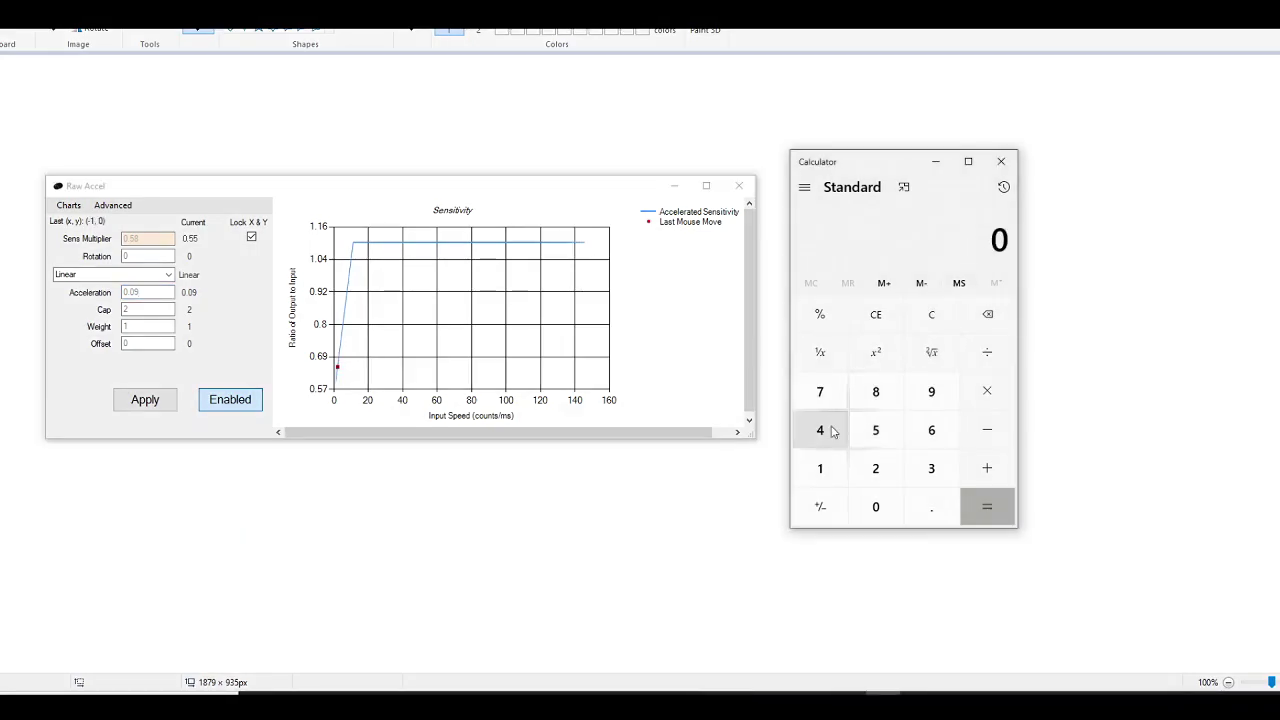
left_click(820, 408)
left_click(987, 352)
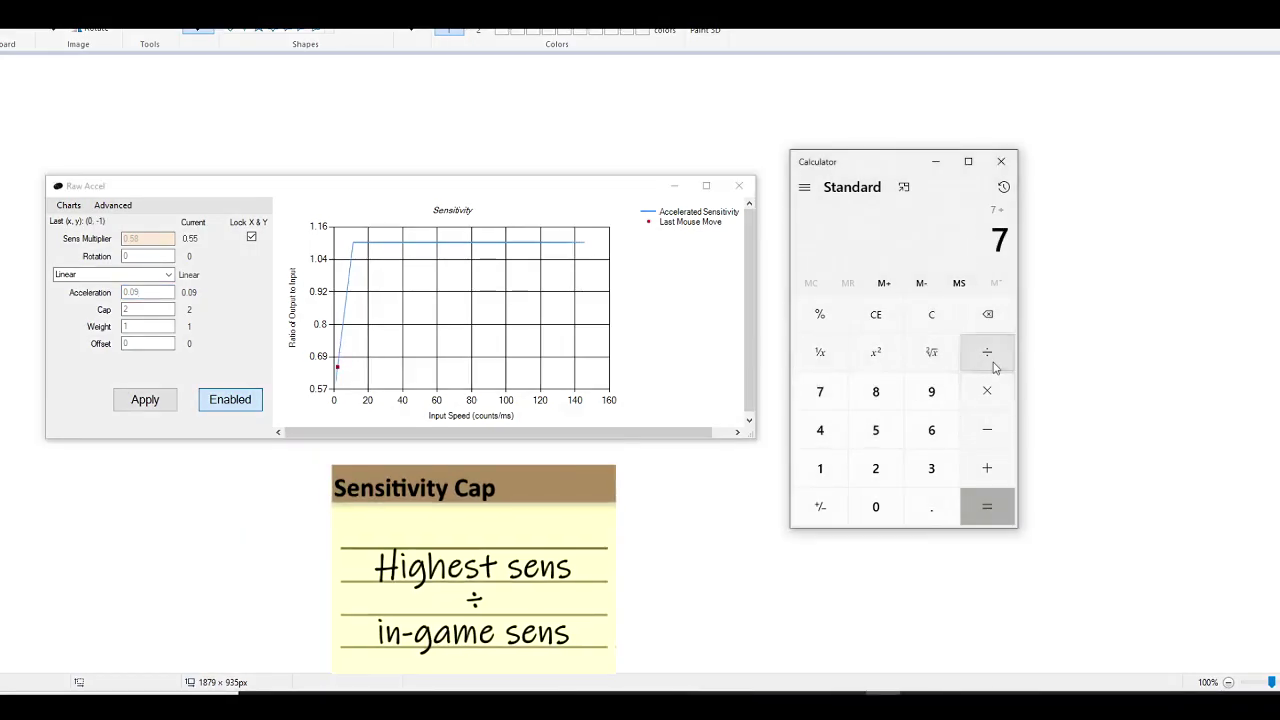
left_click(931, 430)
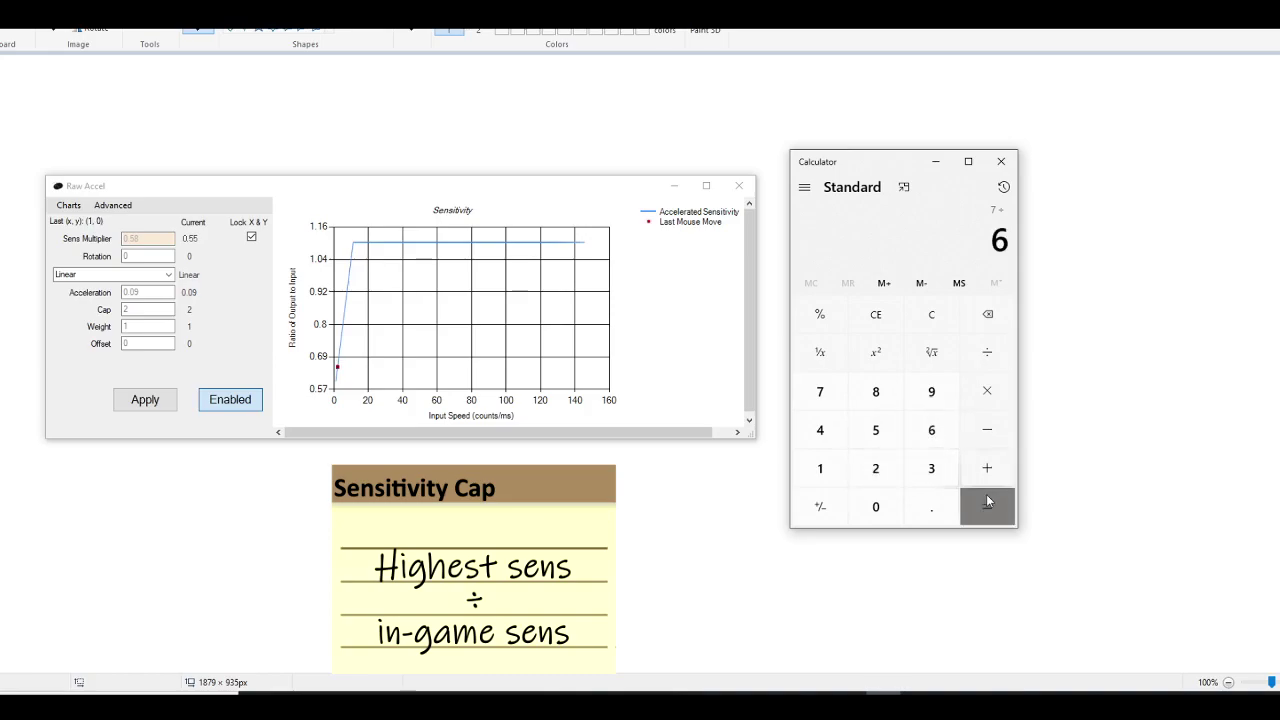
left_click(987, 507)
left_click_drag(803, 234, 840, 234)
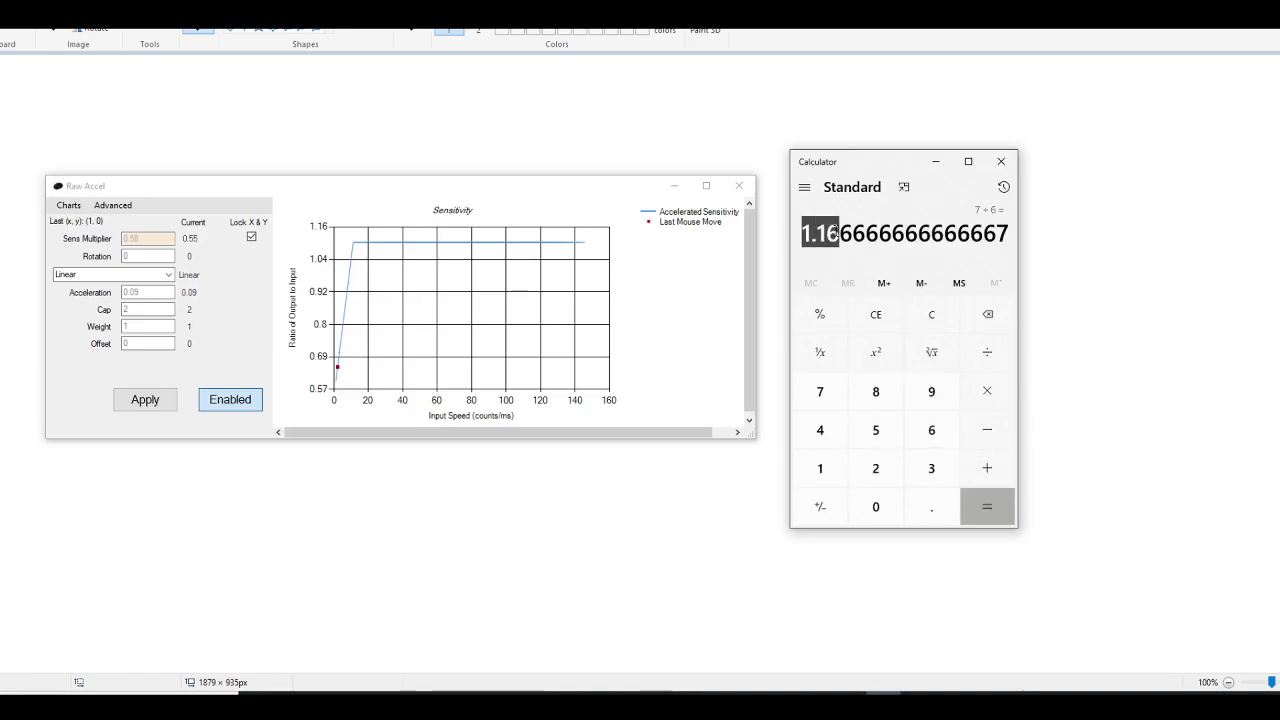
- Enter 2.1 as the Raw Accel cap and apply it with the 0.58 multiplier
left_click(316, 230)
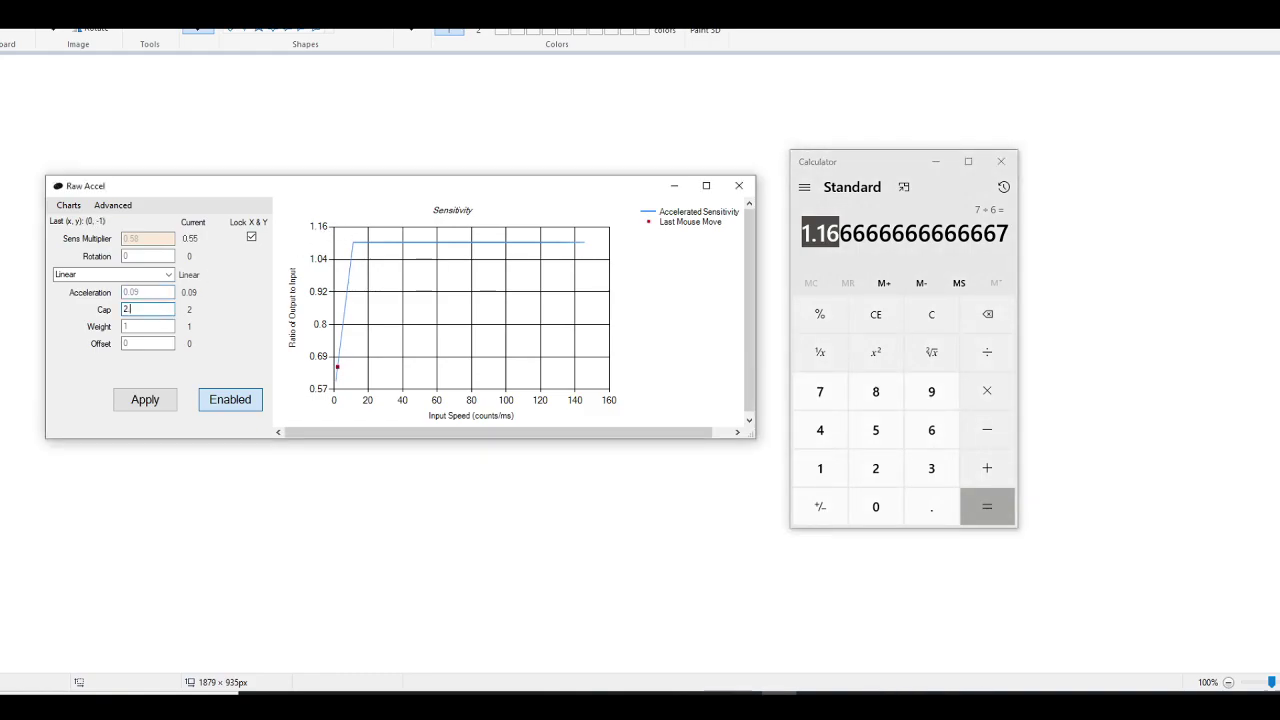
type("2.1")
left_click(150, 399)
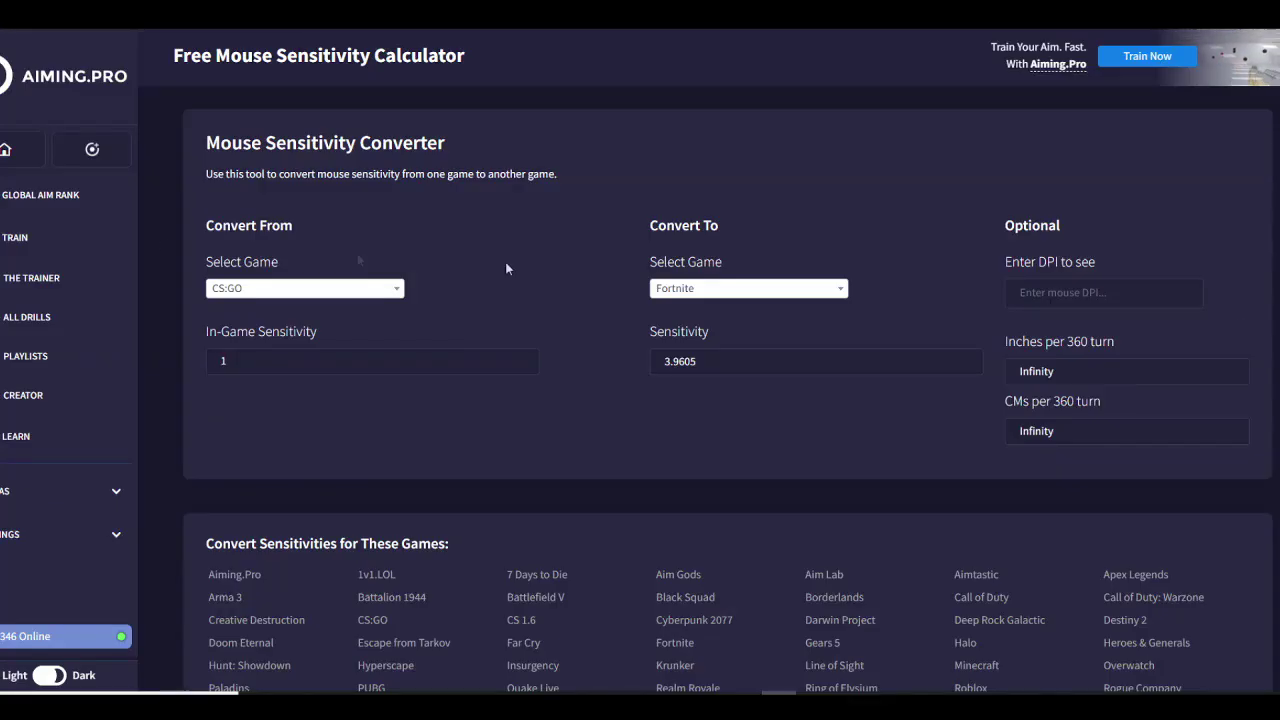
left_click(300, 288)
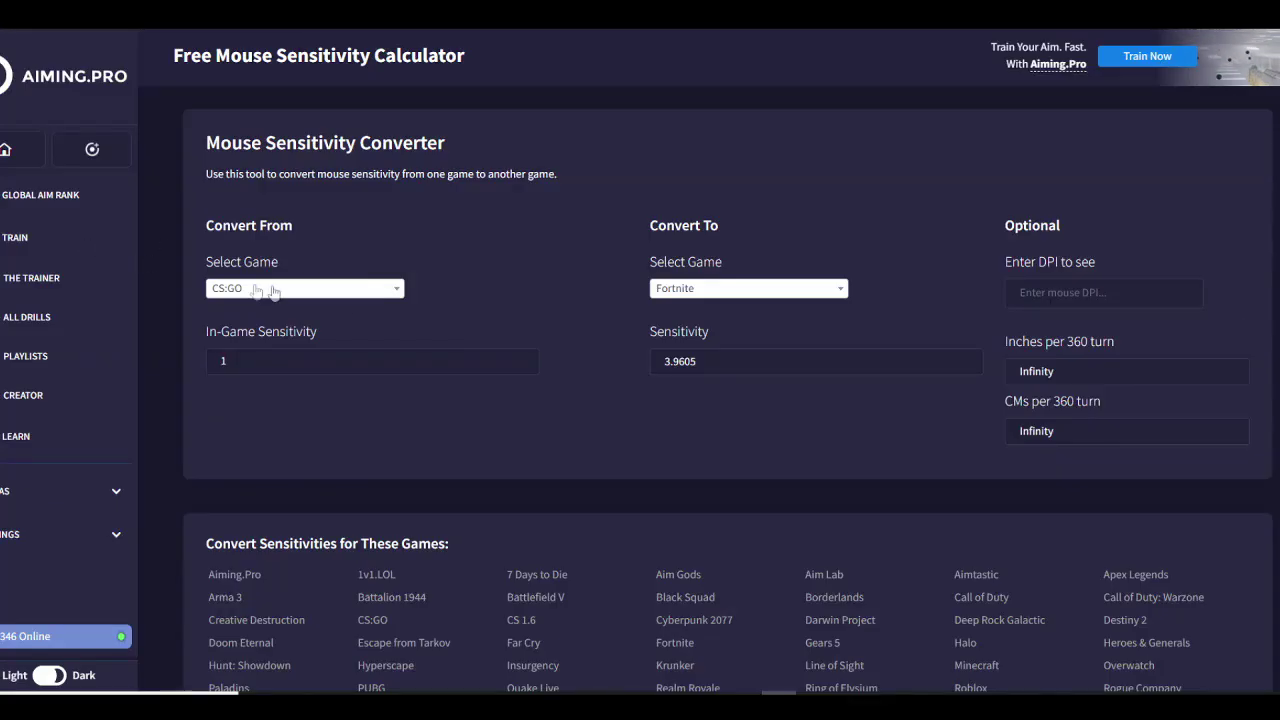
- Convert a Call of Duty: Warzone sensitivity of 6 and copy the Fortnite result 7.1356
left_click(273, 345)
left_click(275, 360)
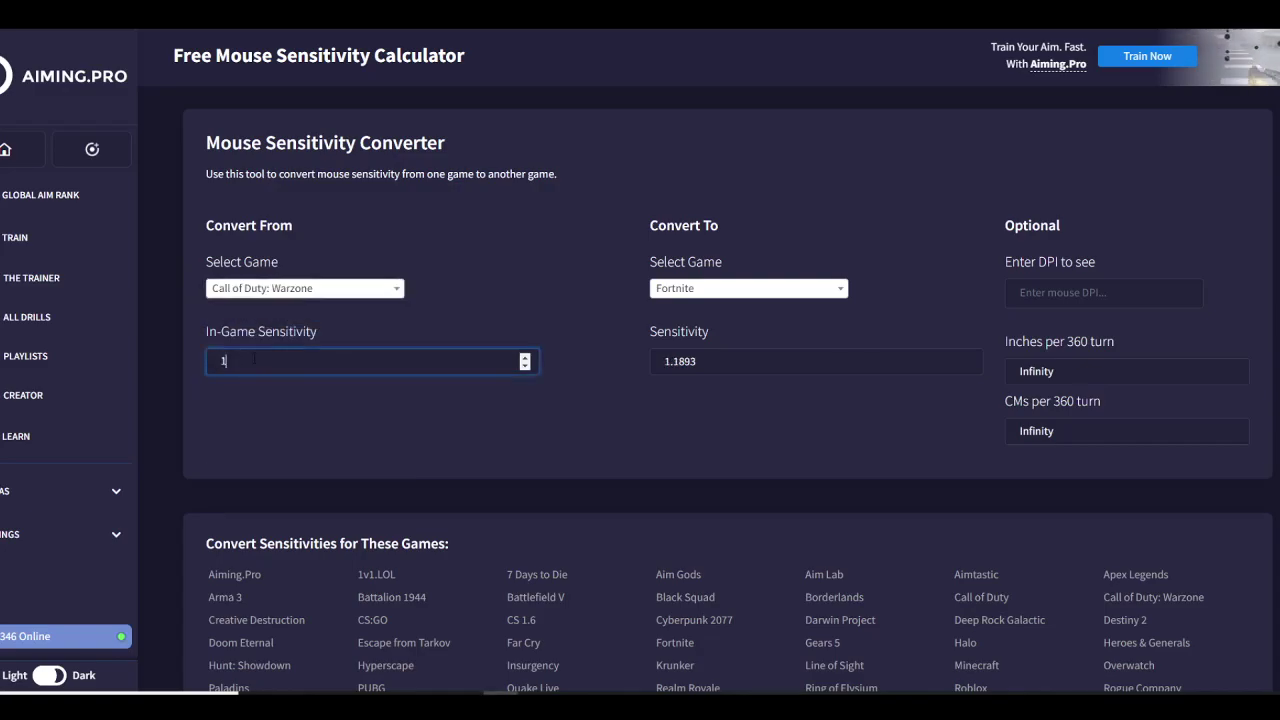
key("BackSpace")
type("6")
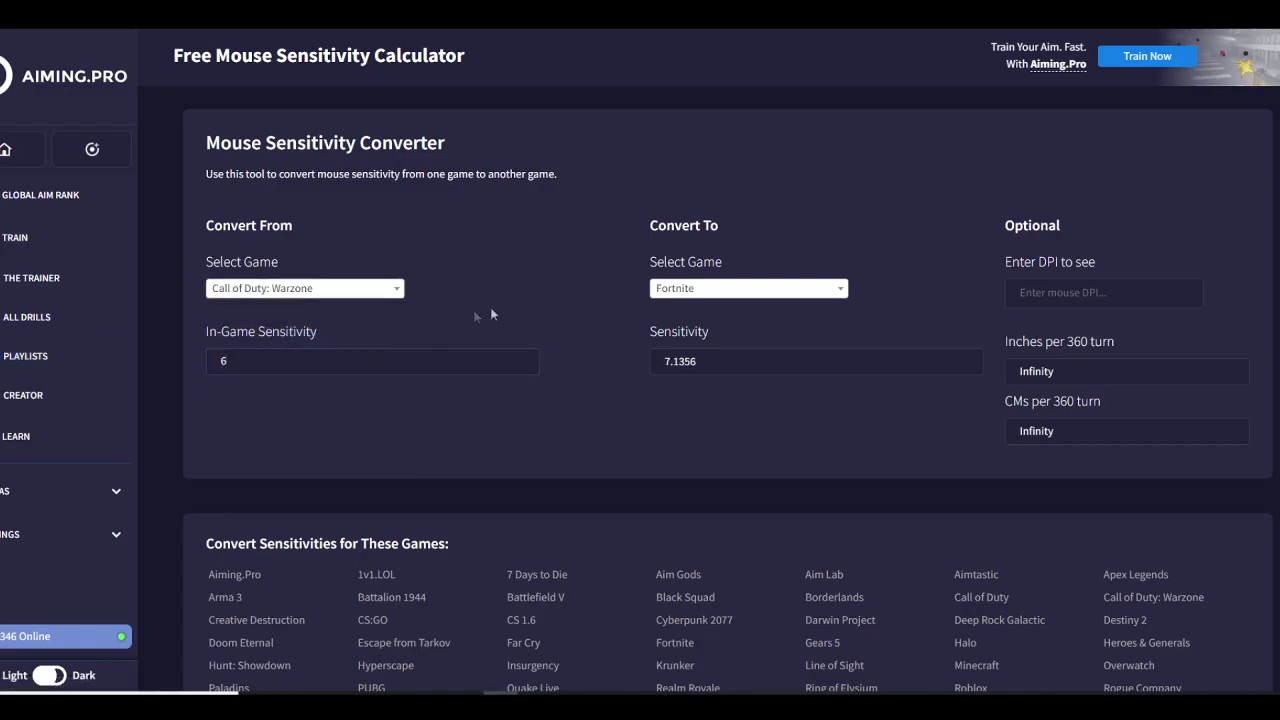
left_click_drag(720, 361, 655, 364)
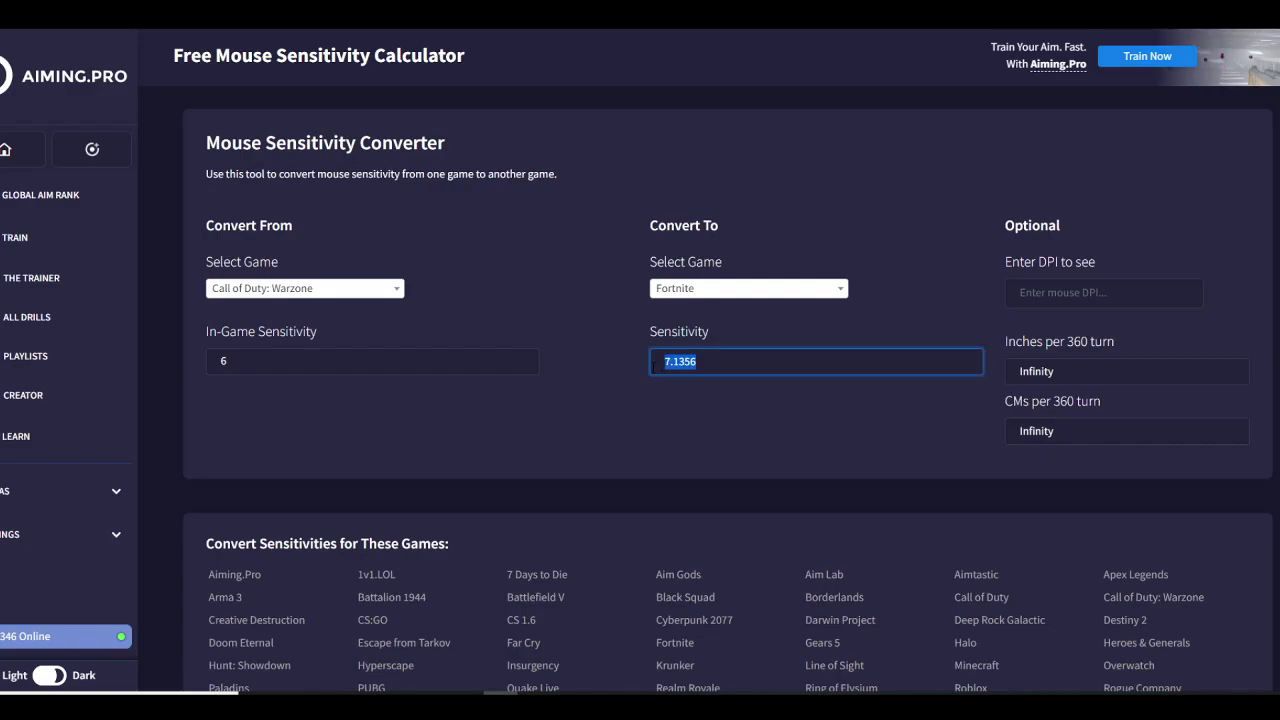
right_click(675, 361)
left_click(746, 375)
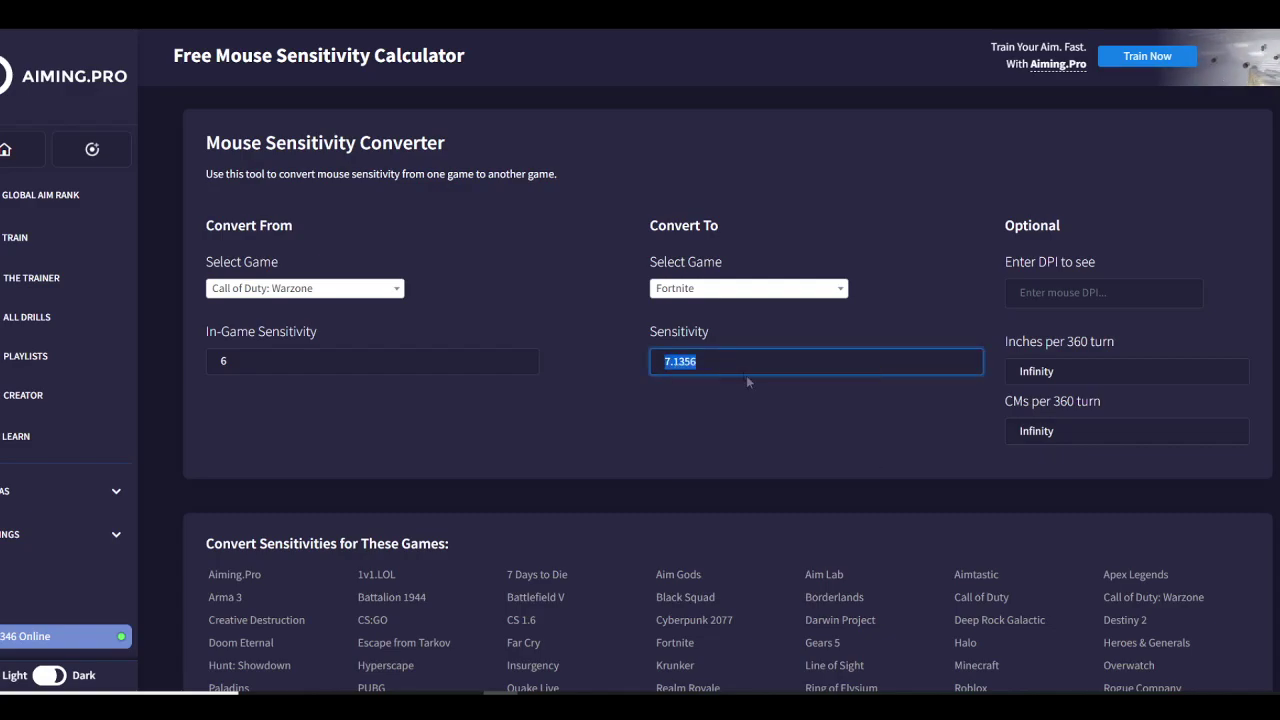
- Enter 800 DPI and select the resulting 28.84 cm per 360 value
left_click(1010, 300)
type("800")
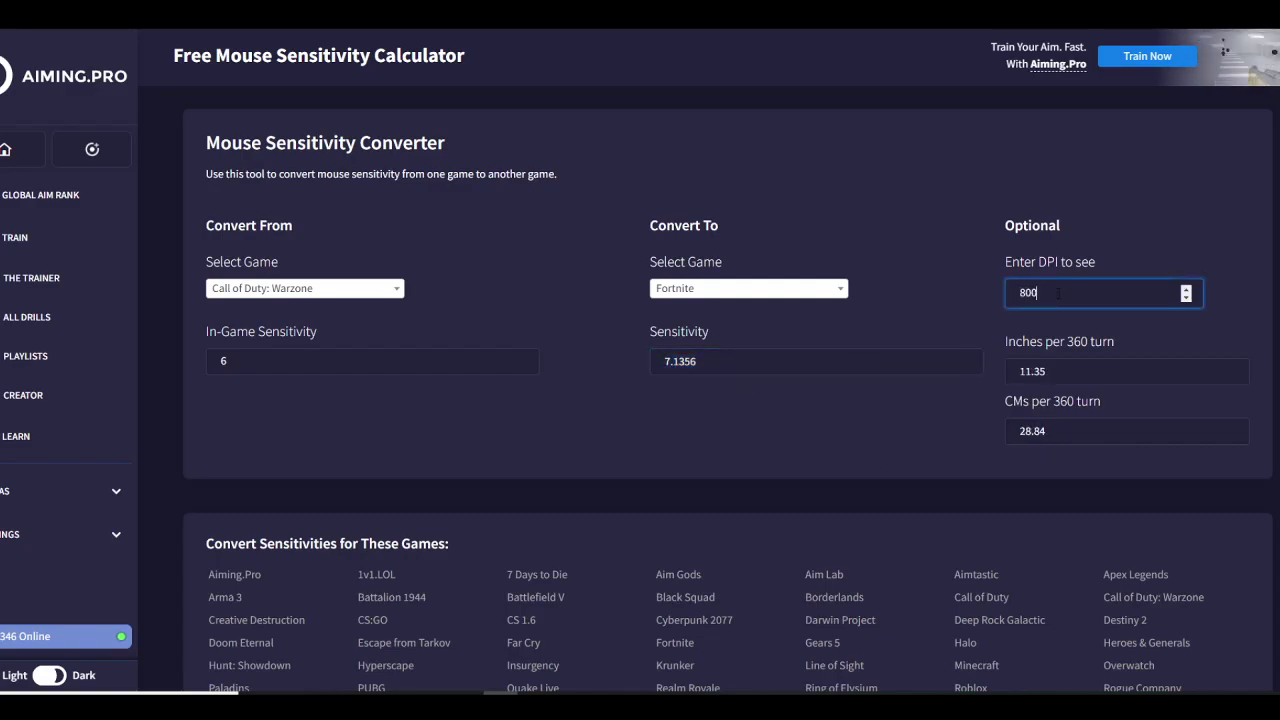
double_click(1070, 420)
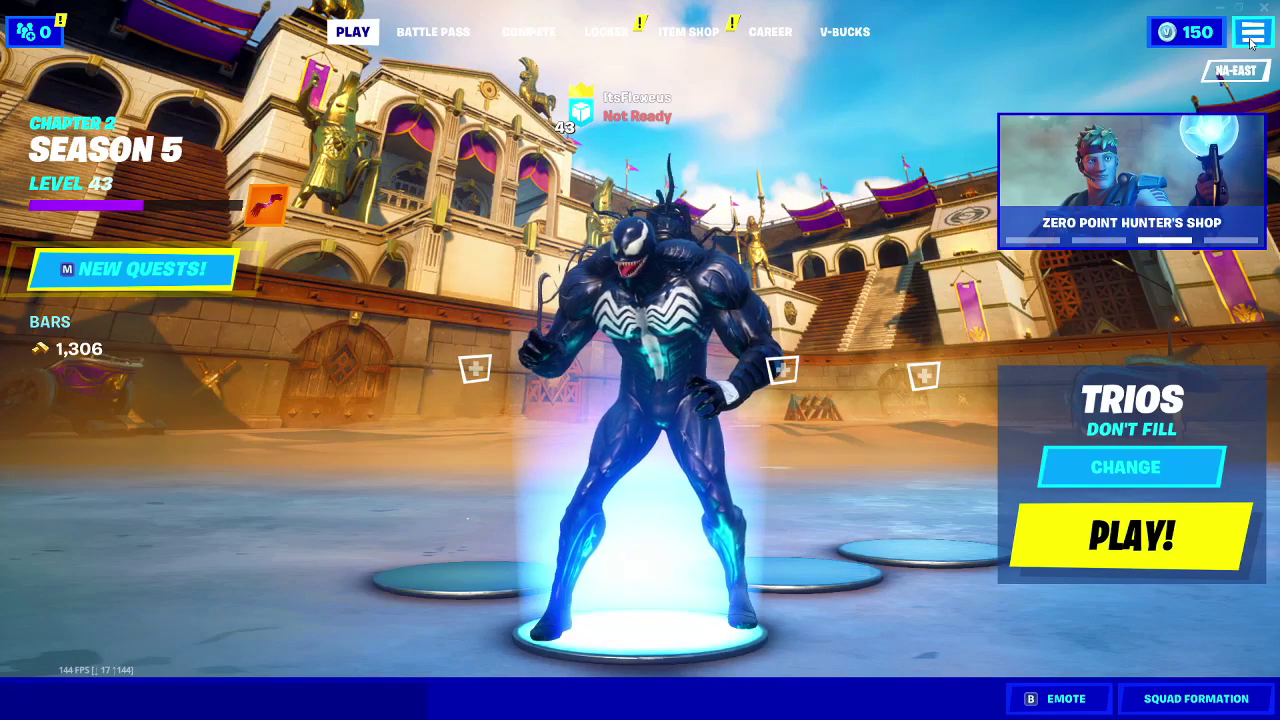
- Open Fortnite's Mouse and Keyboard settings showing sensitivity at 9.3%
key("Escape")
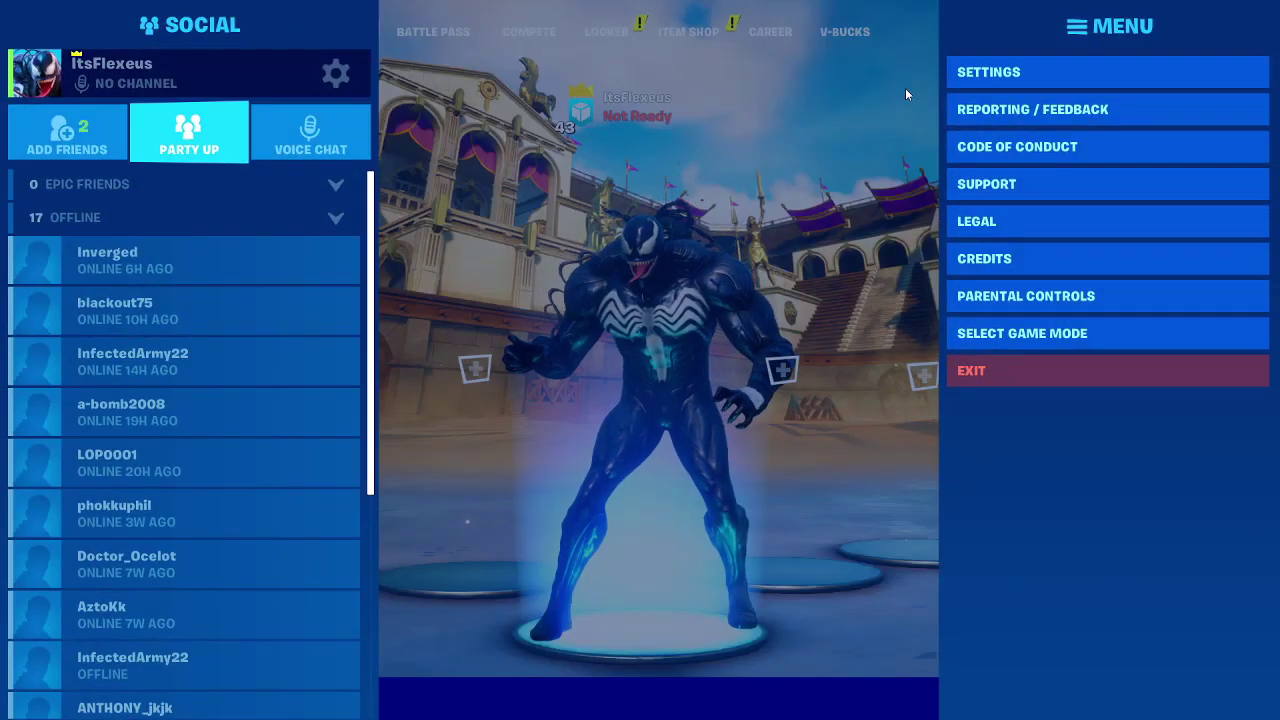
left_click(970, 74)
left_click(645, 27)
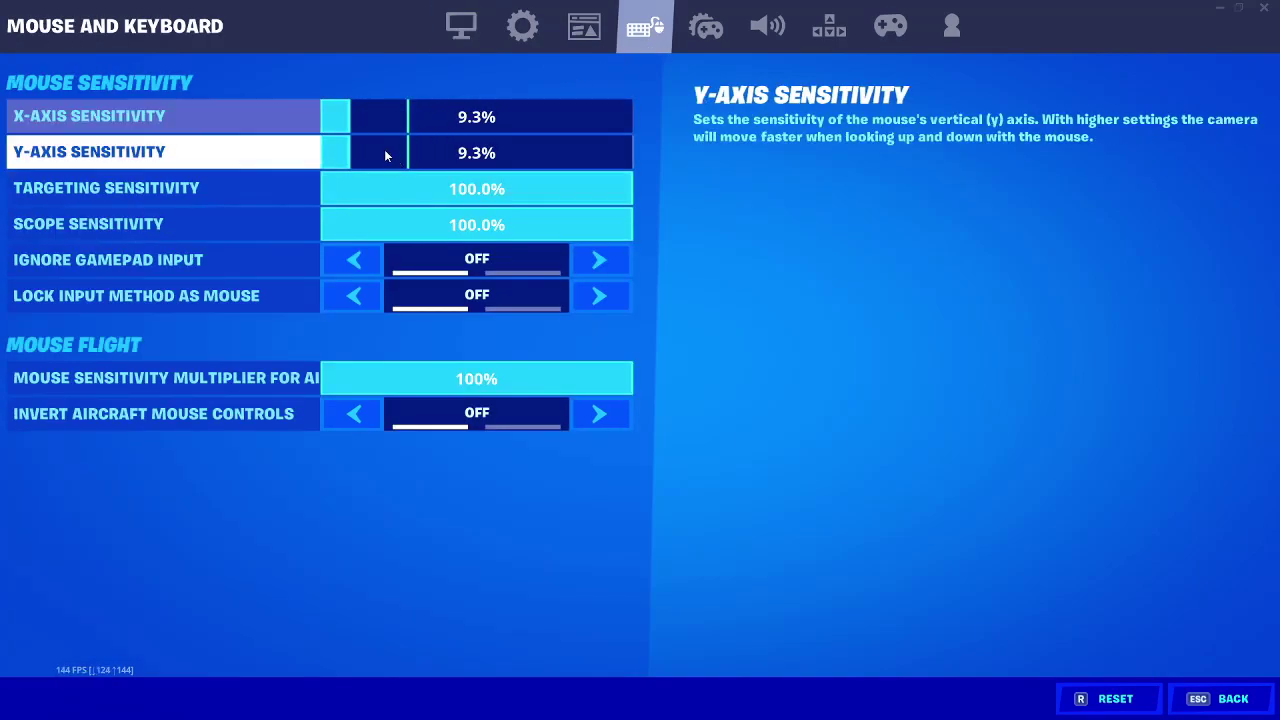